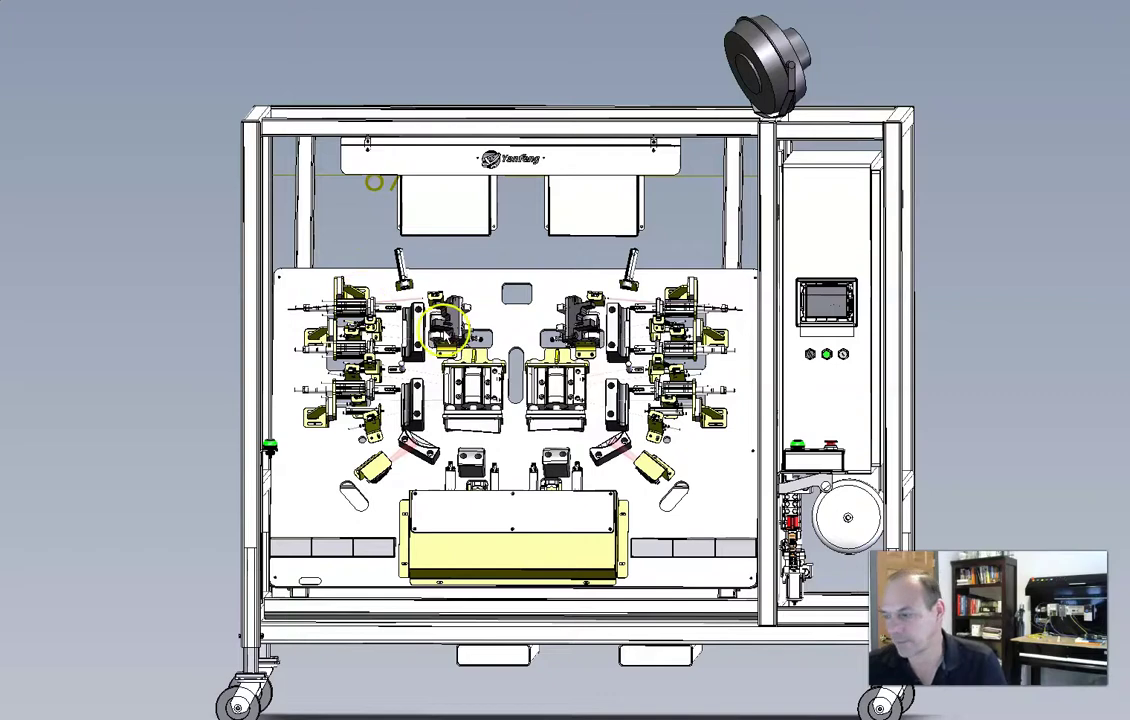
Zoom in on the fixtures at the upper left of the machine's base plate.
scroll(340, 235, "up", 5)
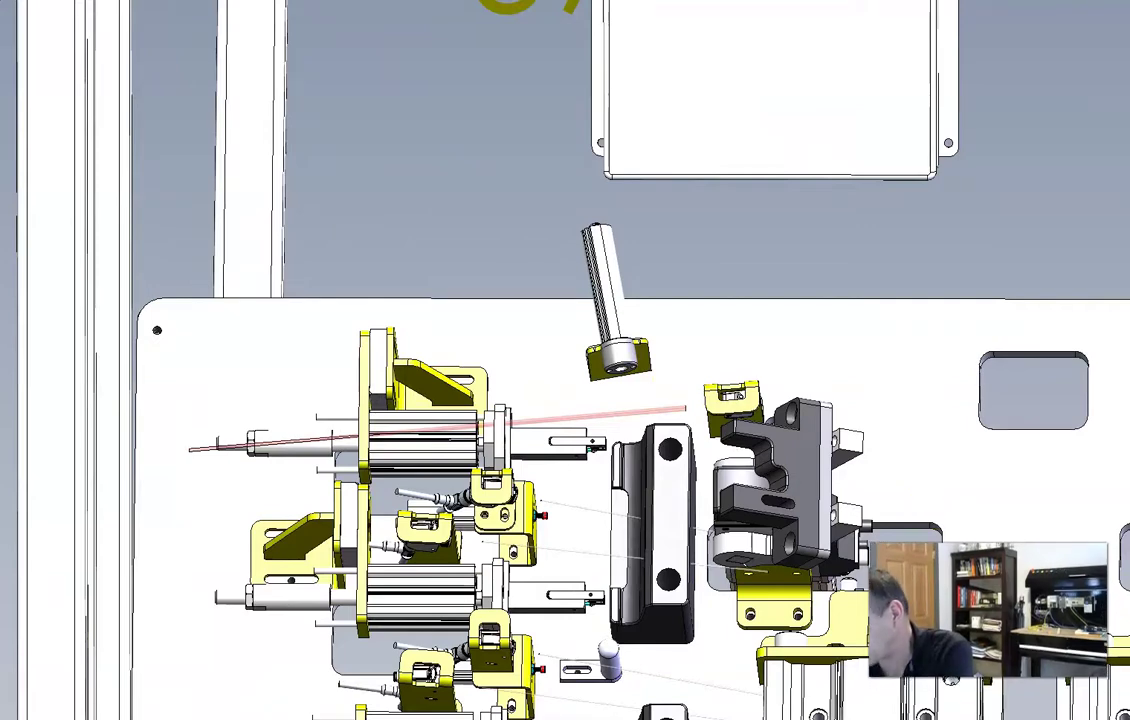
Pan and zoom down to the yellow colour sensor on the base plate, then deselect it.
left_click_drag(996, 490, 822, 172)
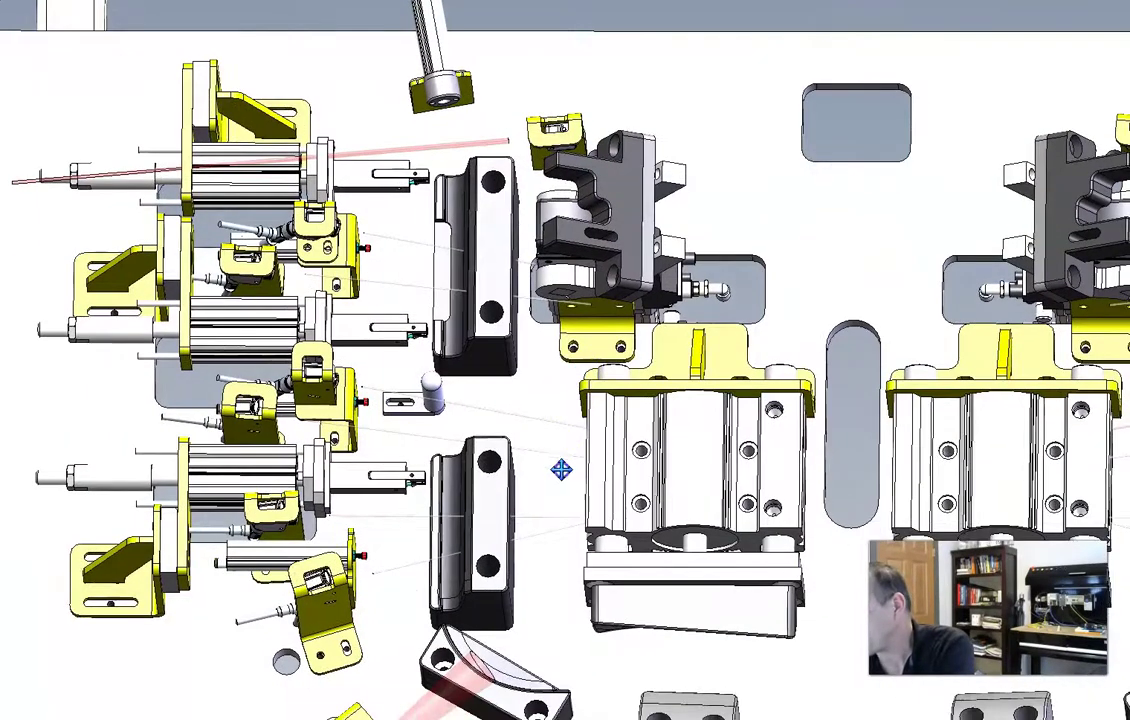
scroll(575, 445, "up", 2)
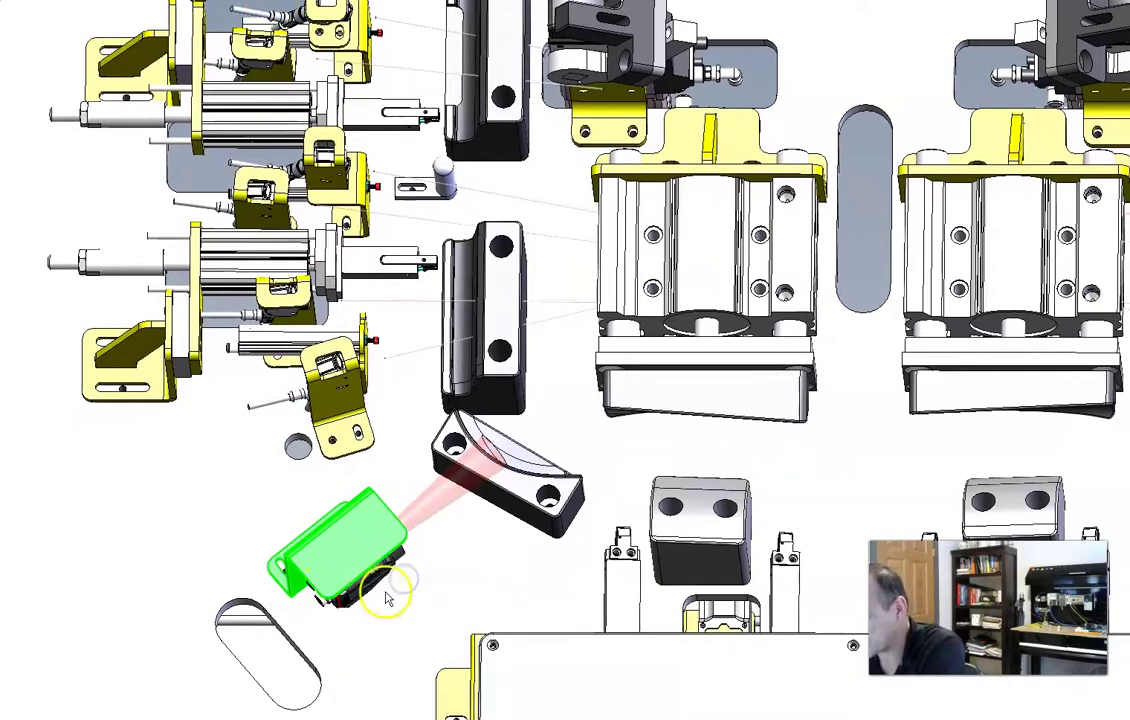
left_click(383, 575)
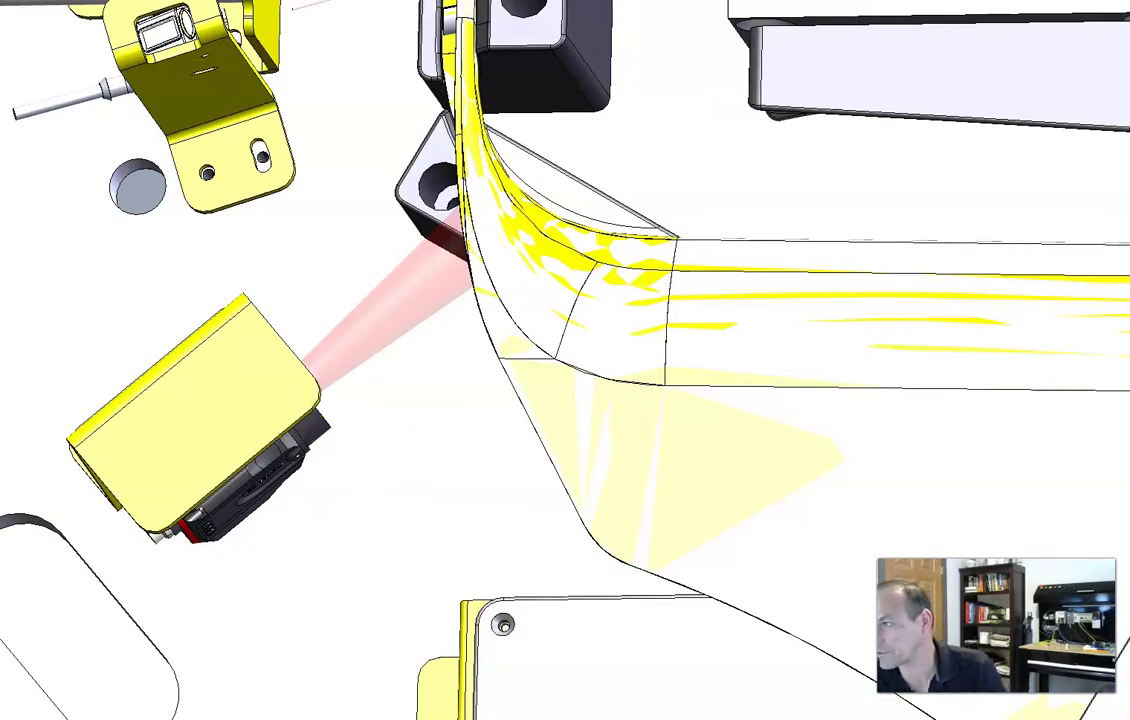
Hide the yellow sensor housing component to reveal the camera inside.
left_click(187, 337)
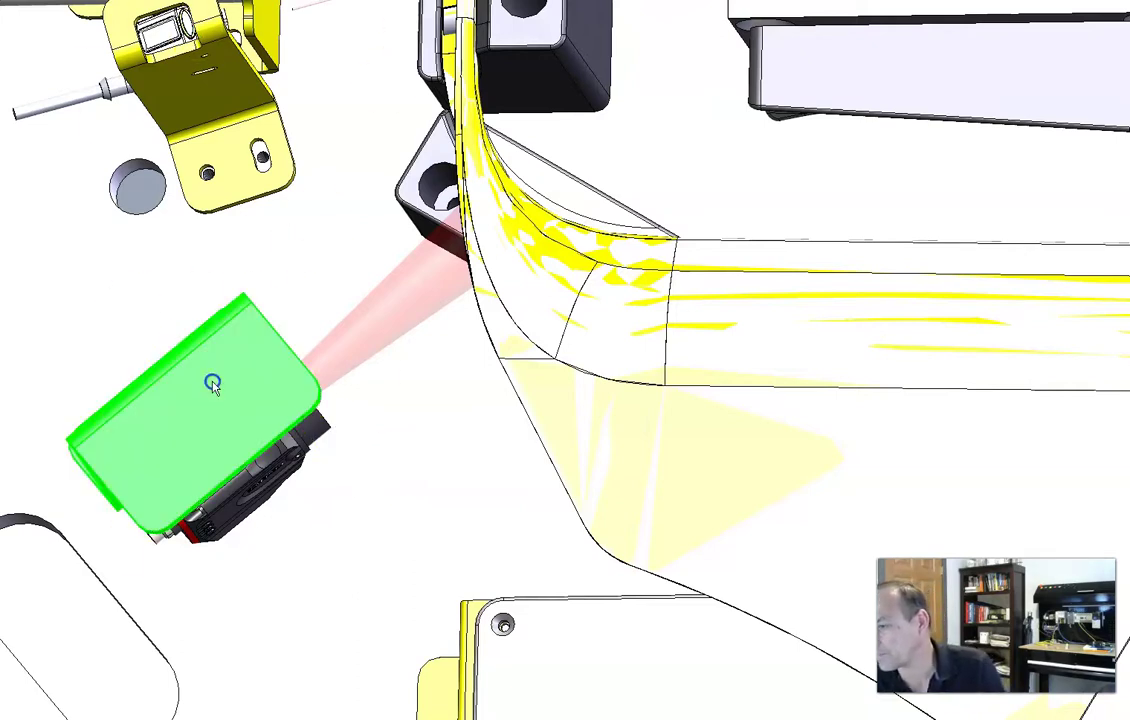
right_click(212, 380)
left_click(272, 394)
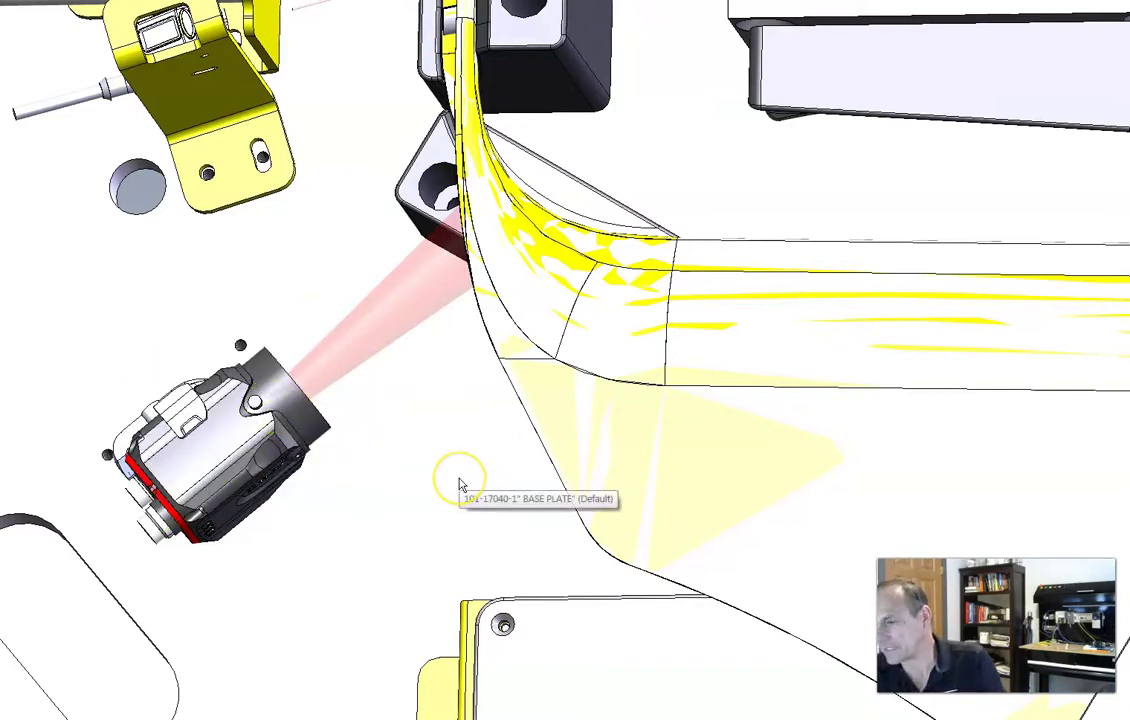
left_click(396, 490)
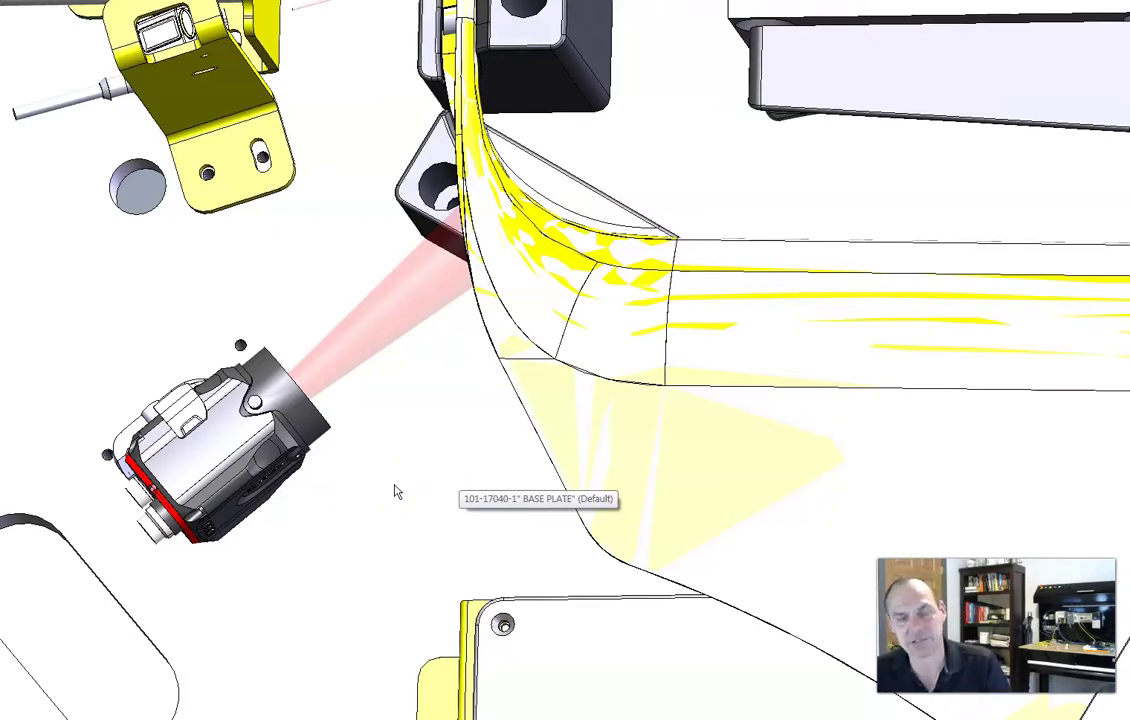
Orbit and zoom to view the exposed camera at an angle.
left_click_drag(334, 527, 282, 449)
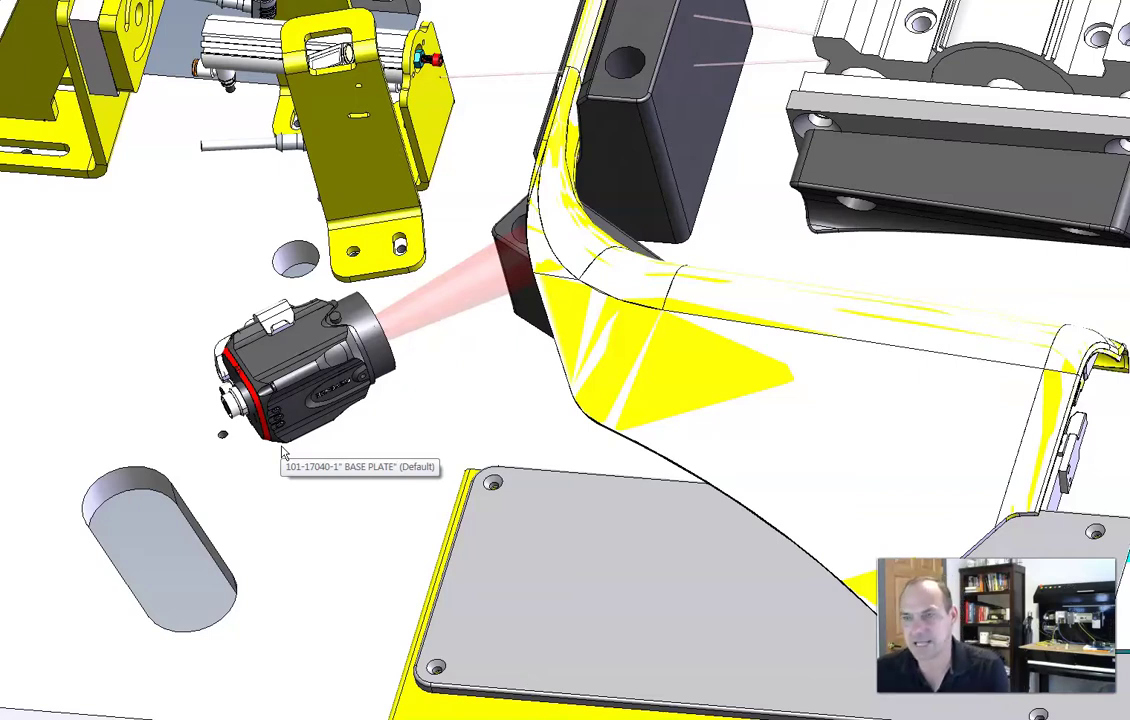
left_click(427, 384)
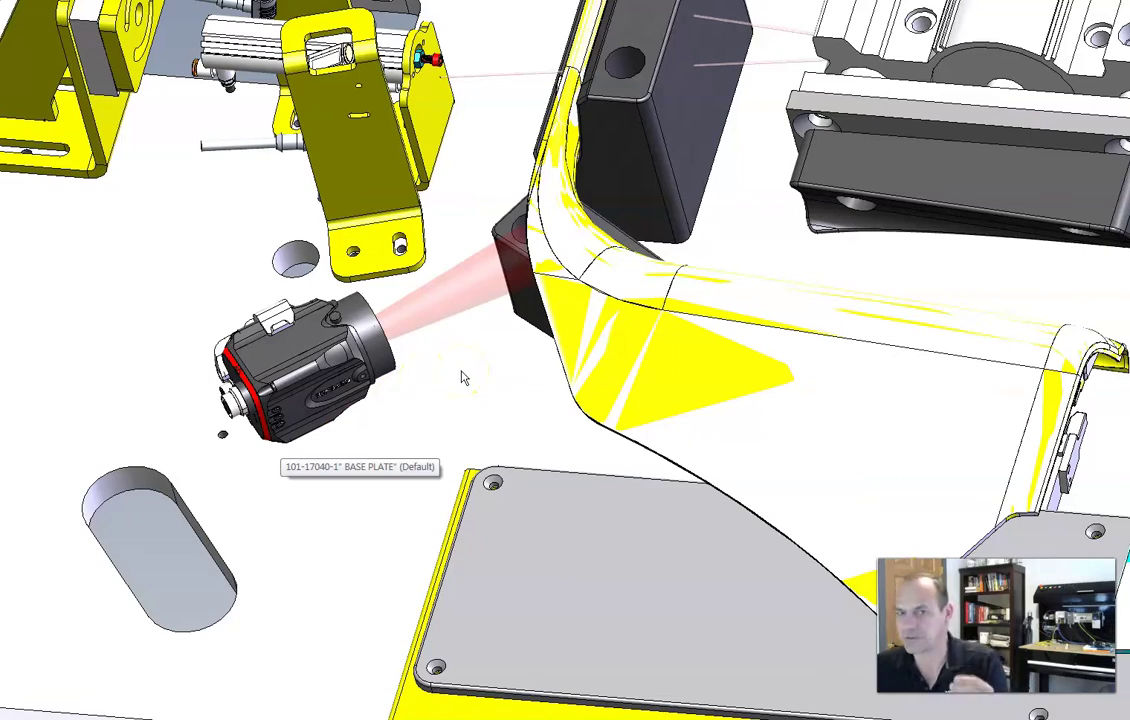
scroll(395, 325, "up", 2)
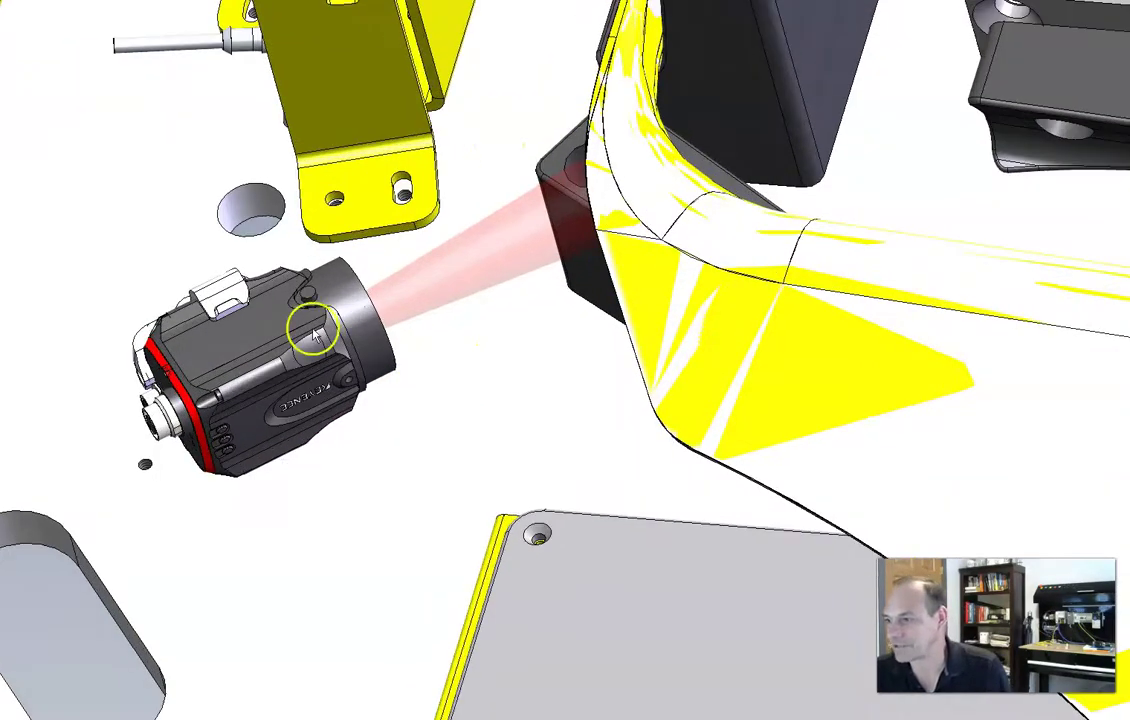
scroll(350, 388, "up", 2)
scroll(362, 393, "down", 3)
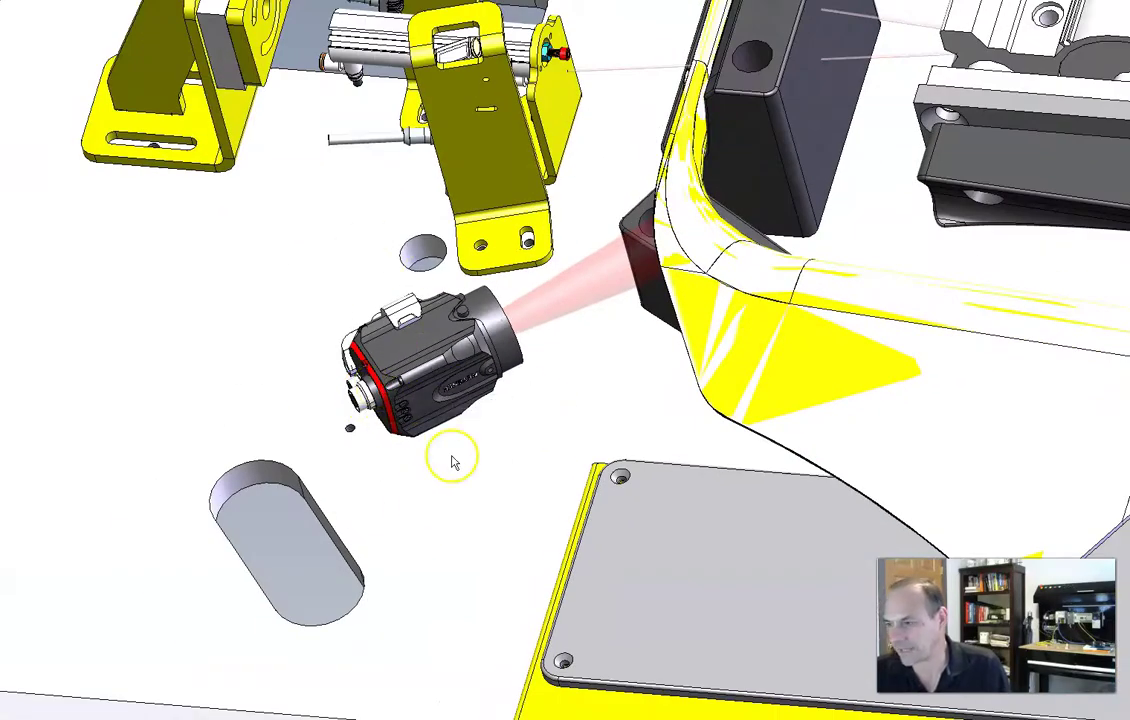
Rotate around the exposed camera and zoom in and out to inspect it closely.
left_click_drag(552, 408, 709, 371)
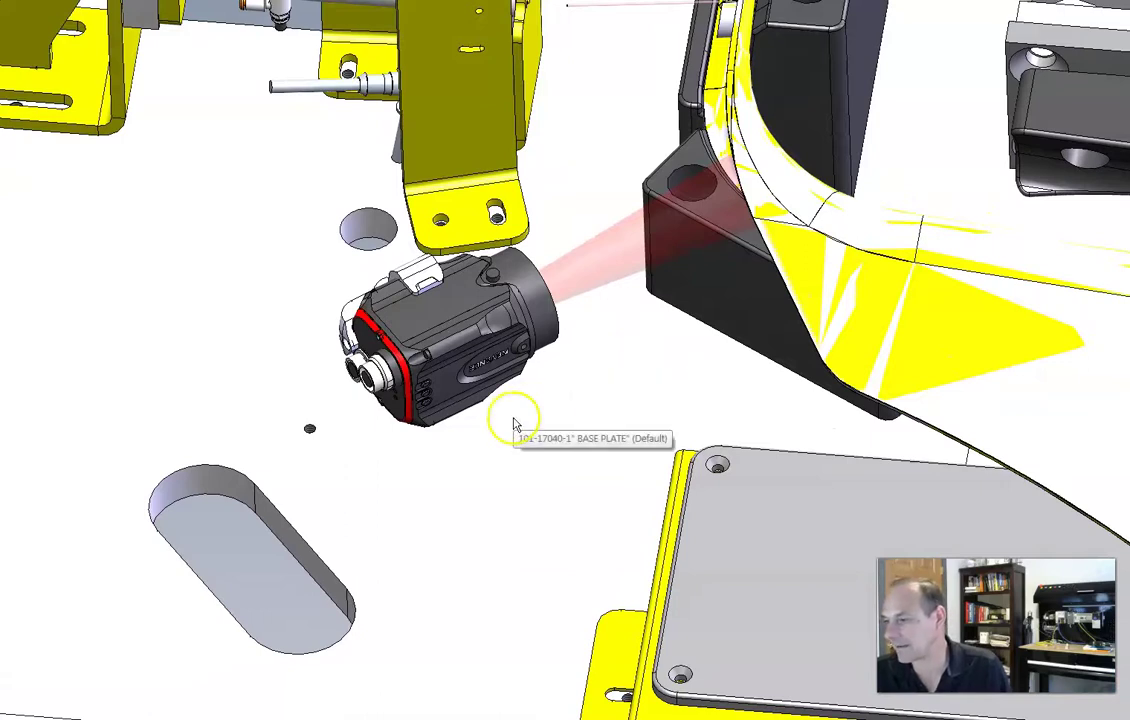
left_click(539, 471)
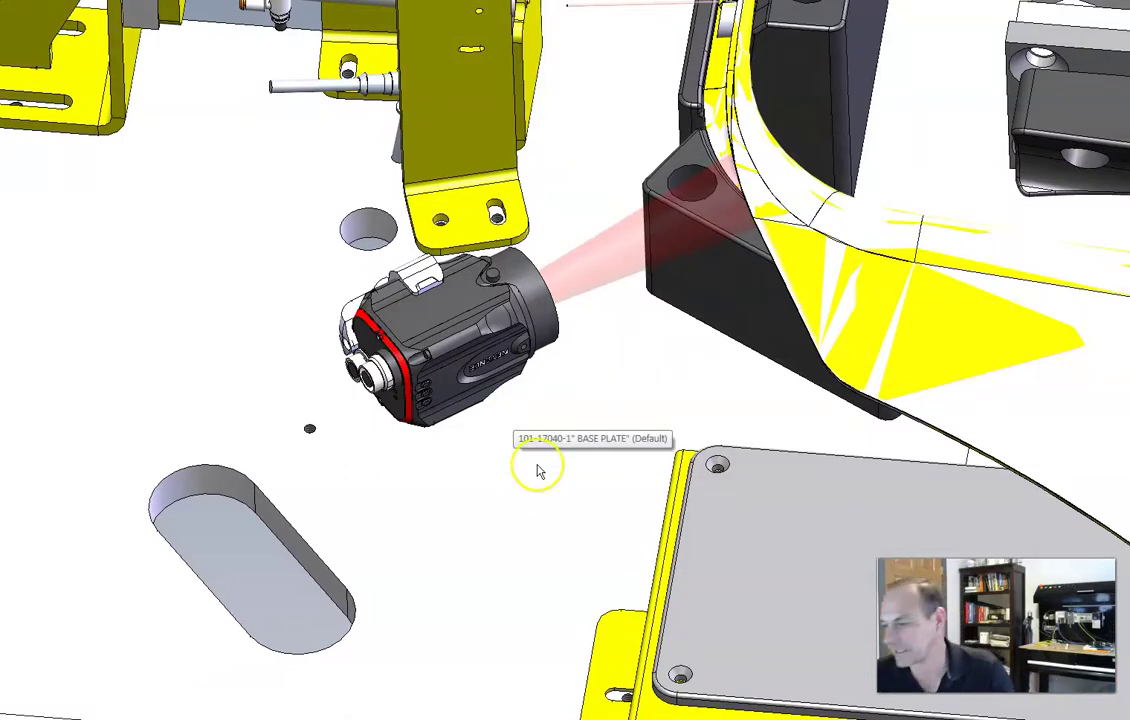
scroll(464, 368, "down", 1)
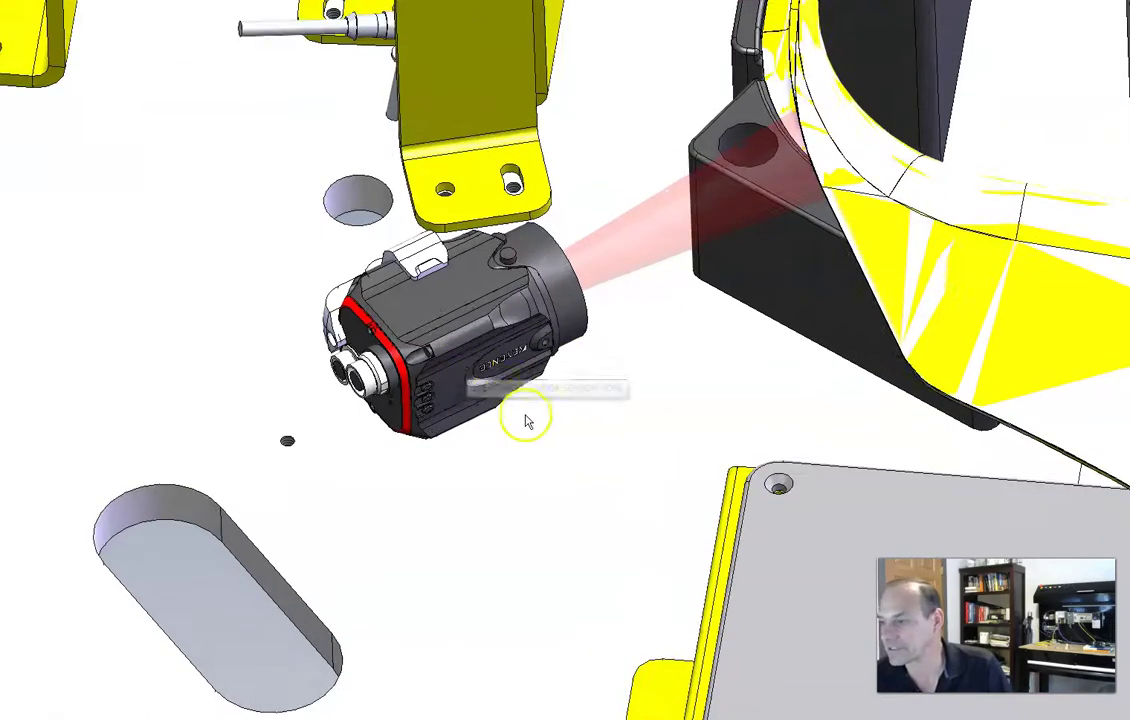
scroll(548, 457, "up", 2)
scroll(548, 457, "up", 2)
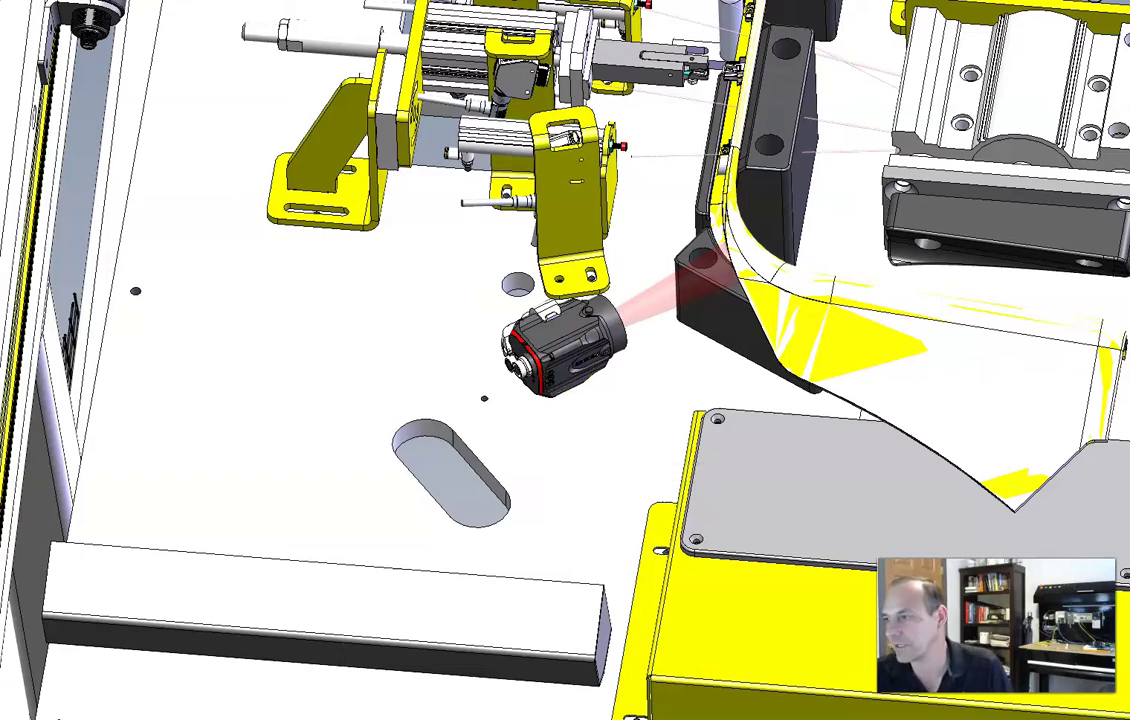
scroll(757, 323, "down", 1)
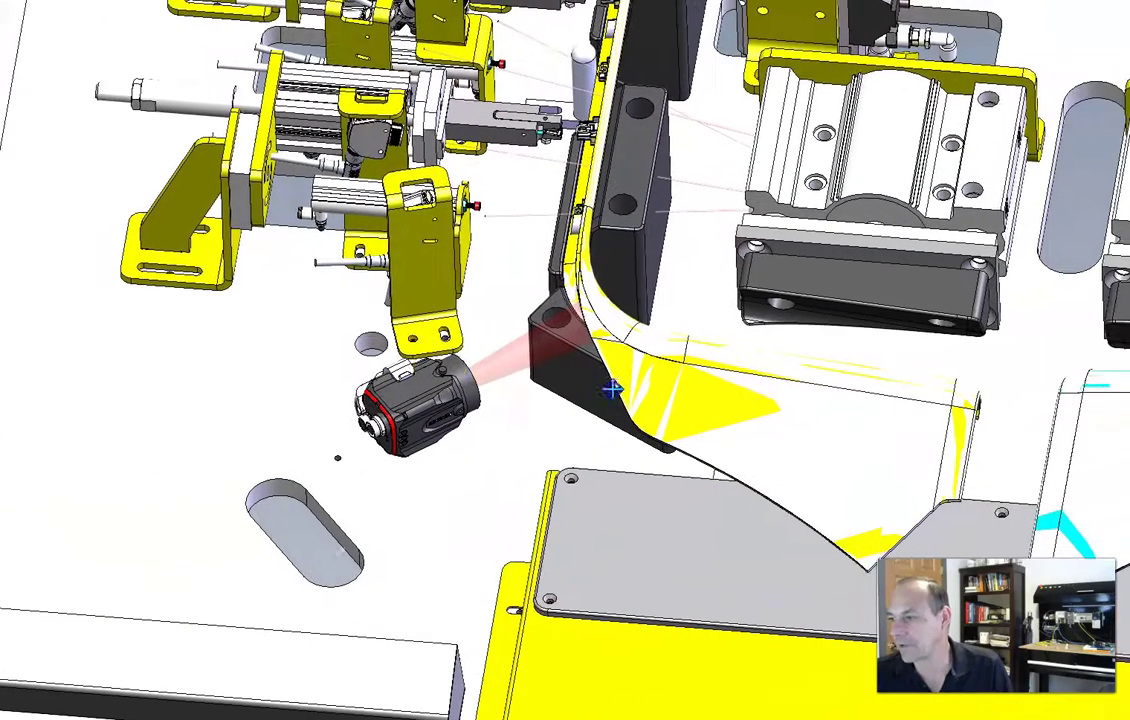
scroll(434, 370, "down", 1)
scroll(434, 370, "up", 3)
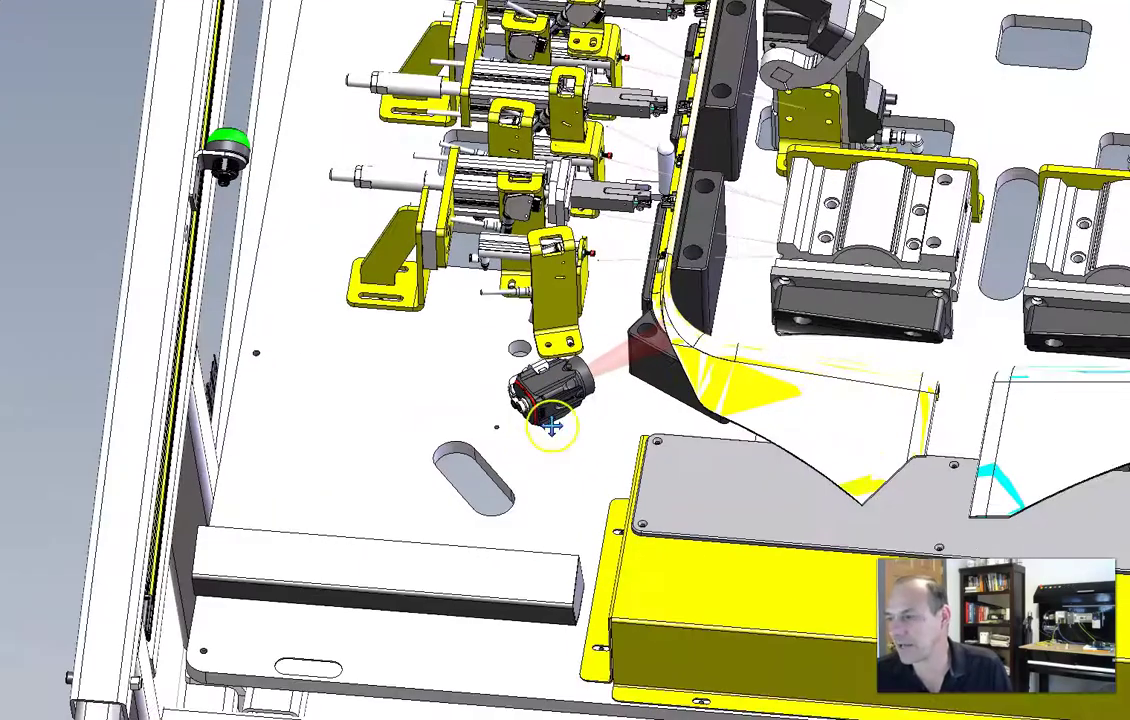
scroll(525, 474, "down", 1)
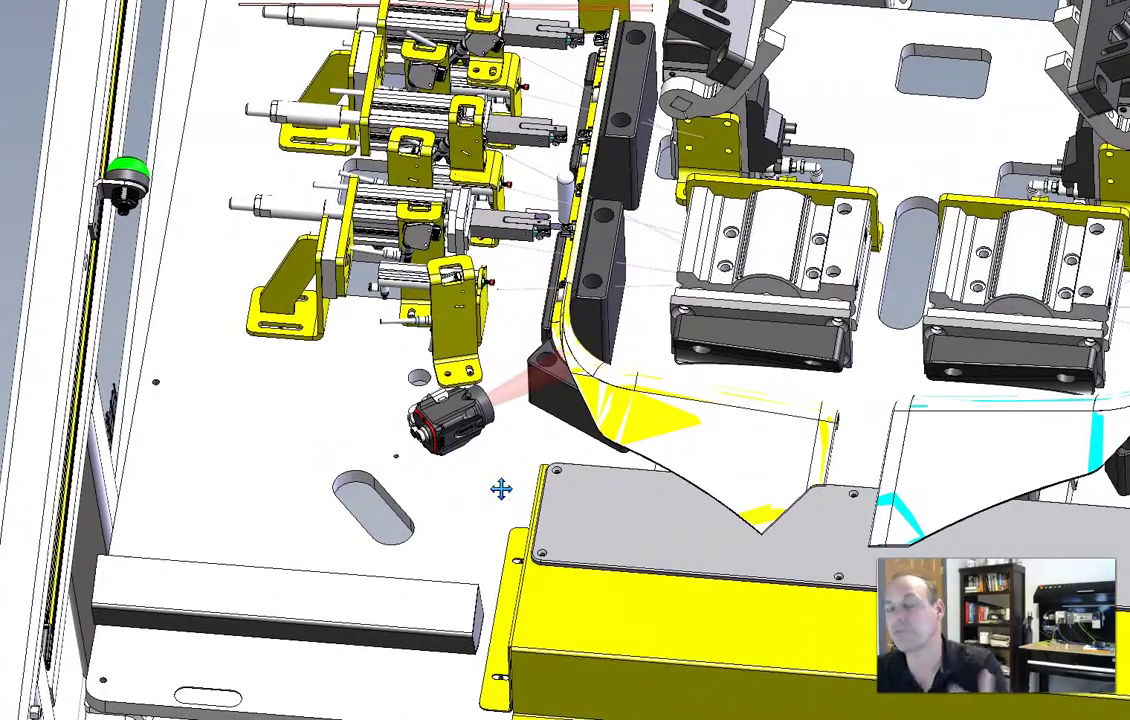
left_click(516, 486)
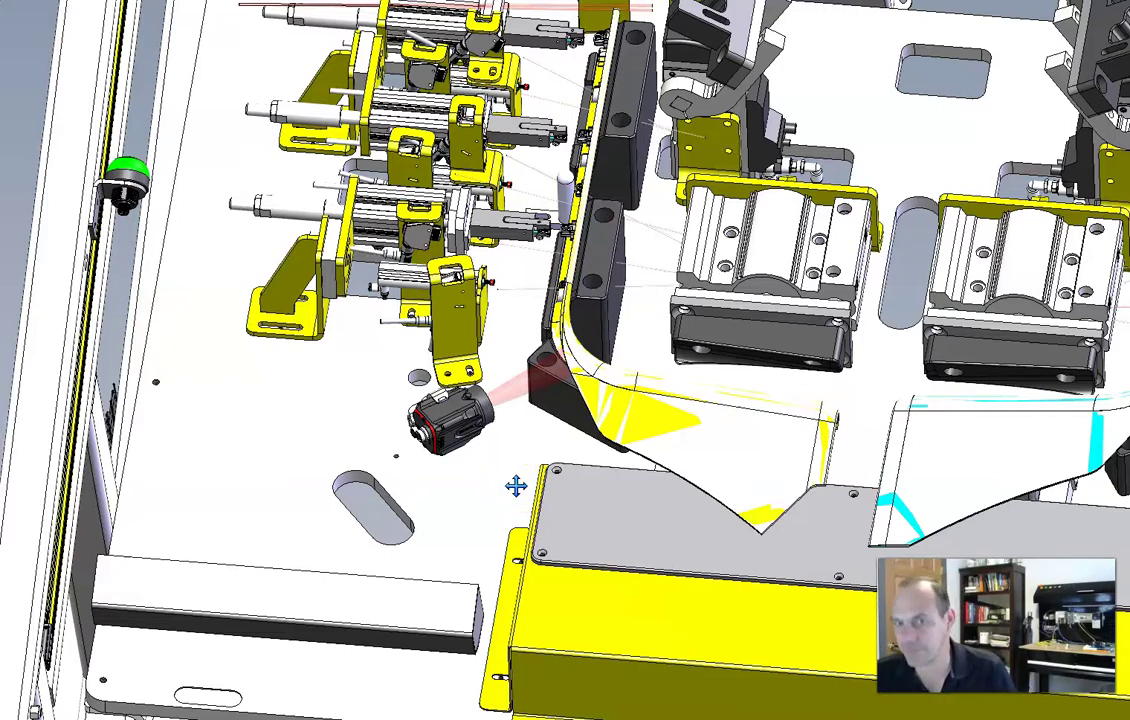
left_click(512, 452)
left_click(636, 272)
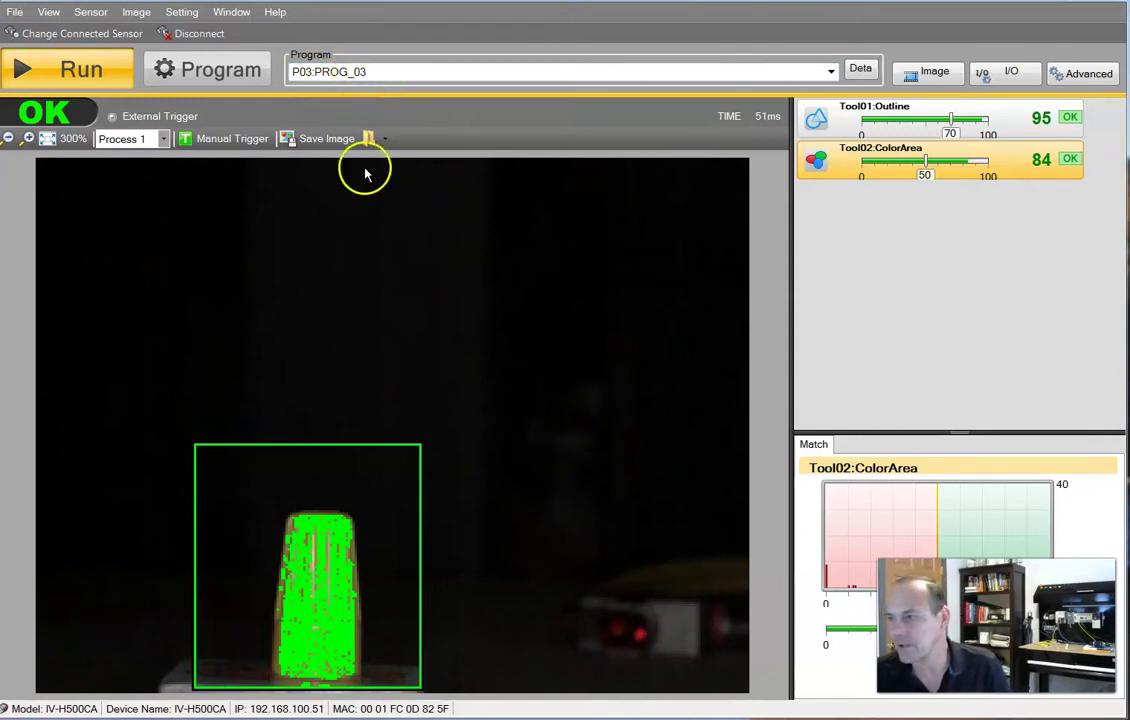
Keep program P03:PROG_03 and switch the image to the Window overlay outlining both tool regions.
left_click(517, 76)
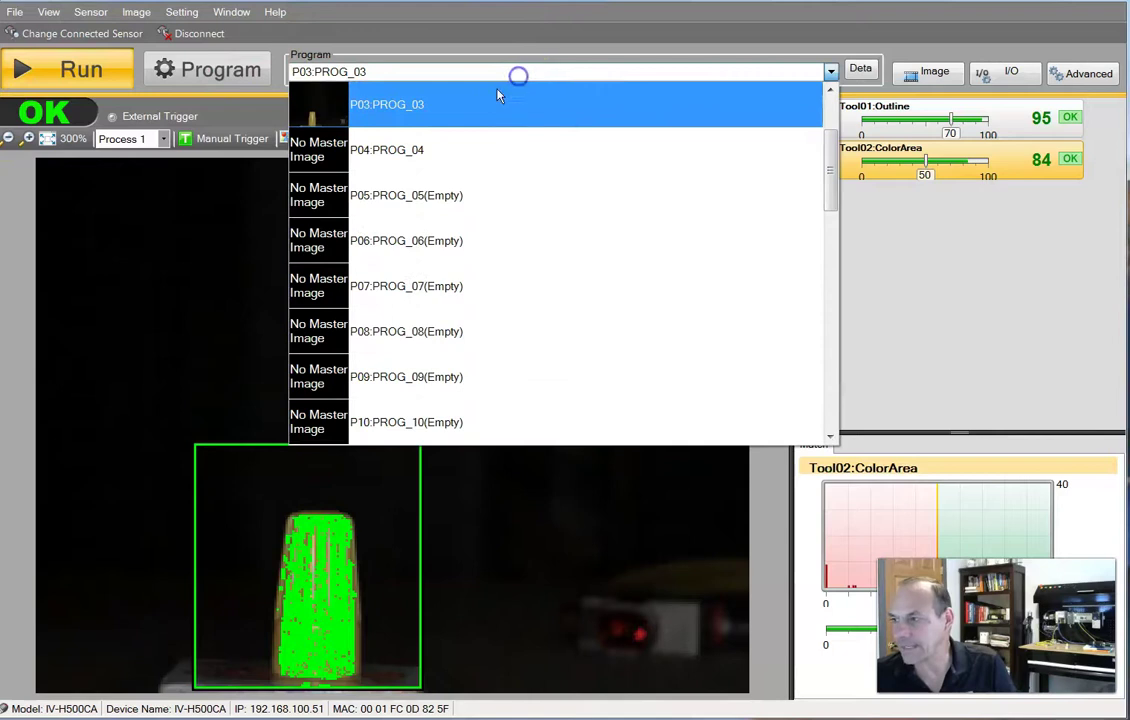
left_click(207, 217)
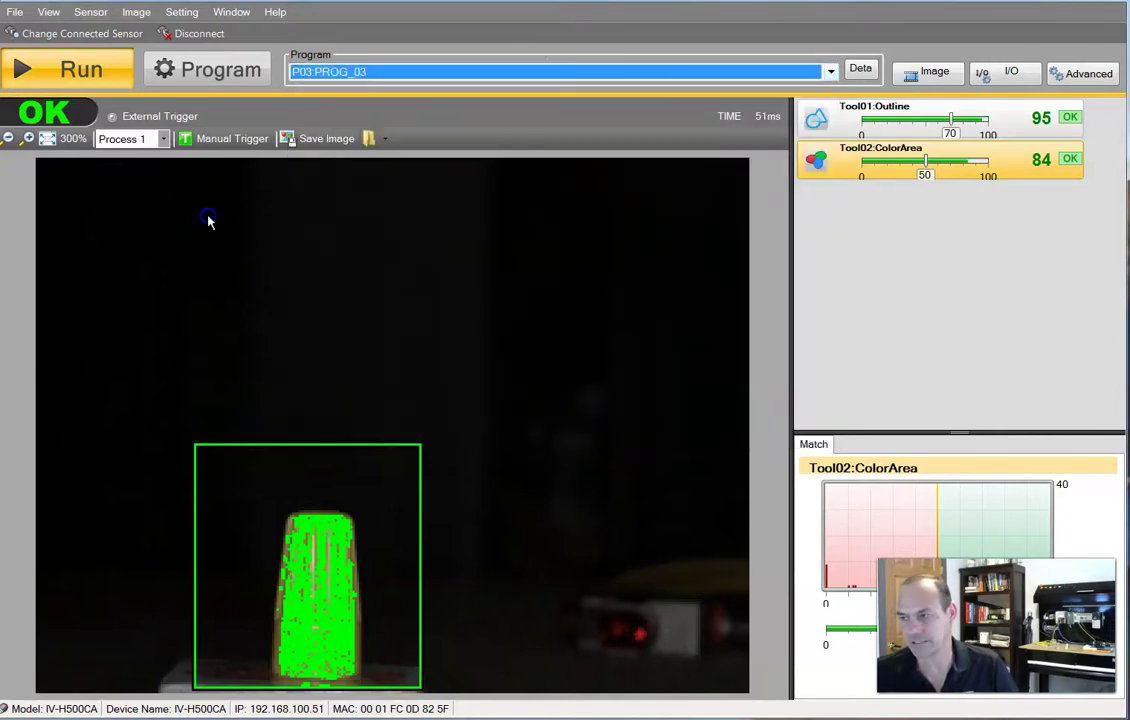
left_click(545, 71)
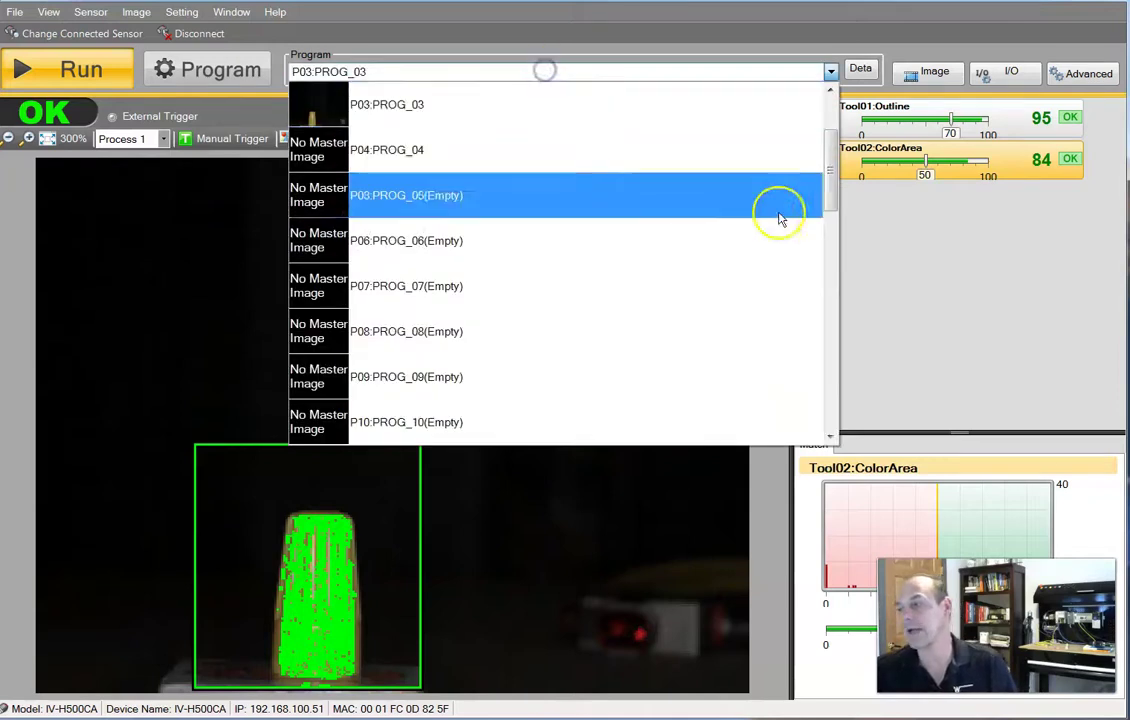
left_click(966, 324)
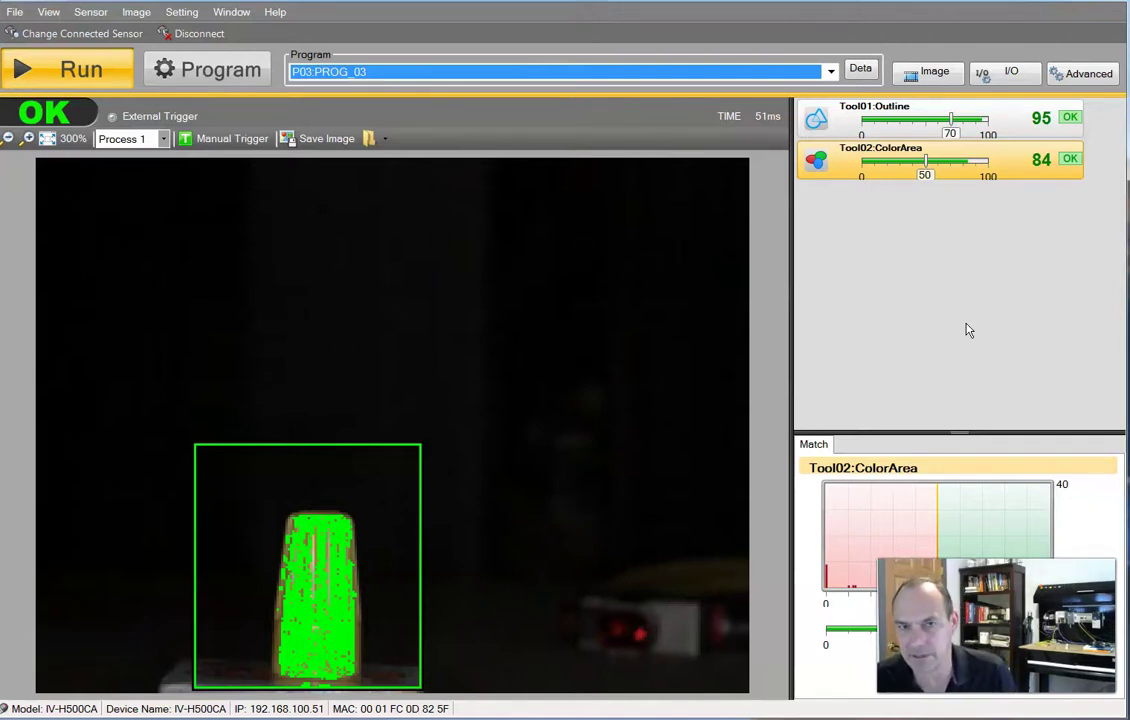
left_click(902, 296)
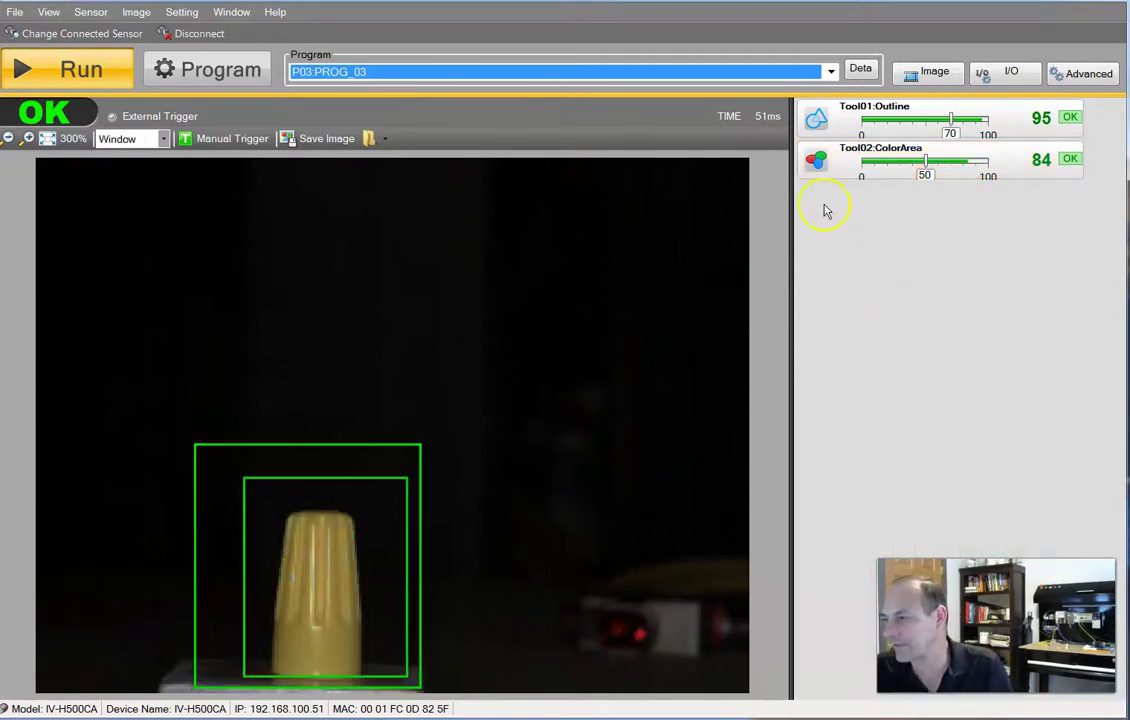
Manually trigger the yellow wire nut, then the orange one, which fails NG with ColorArea 0.
left_click(221, 143)
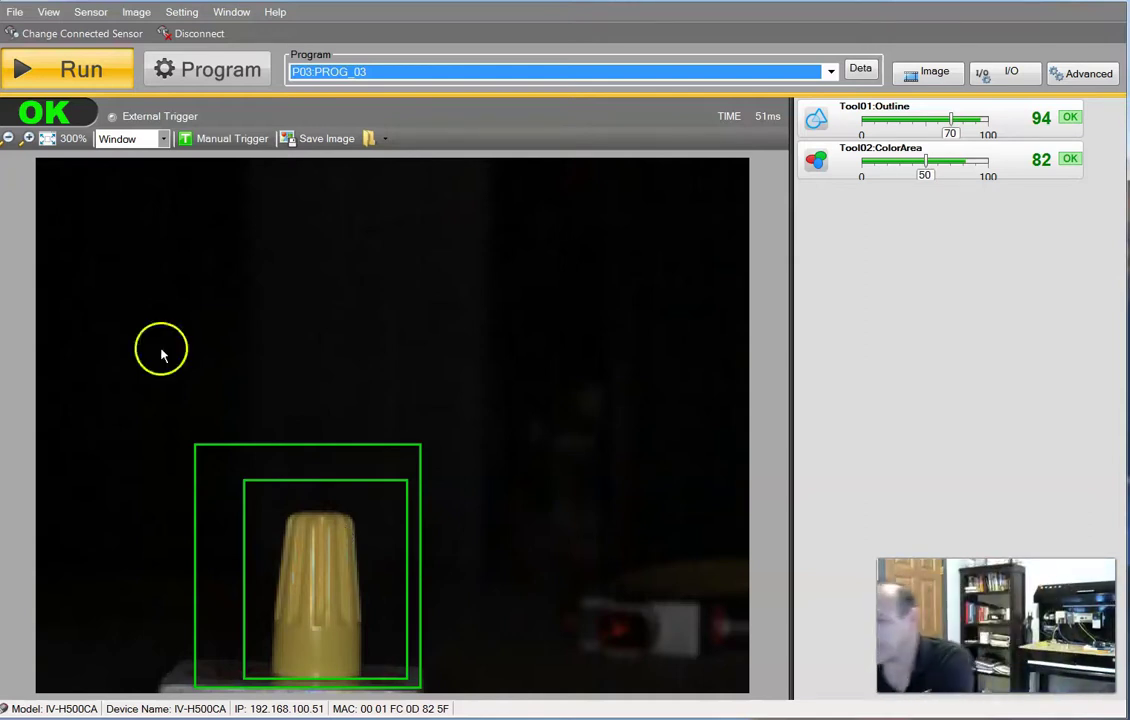
left_click(225, 138)
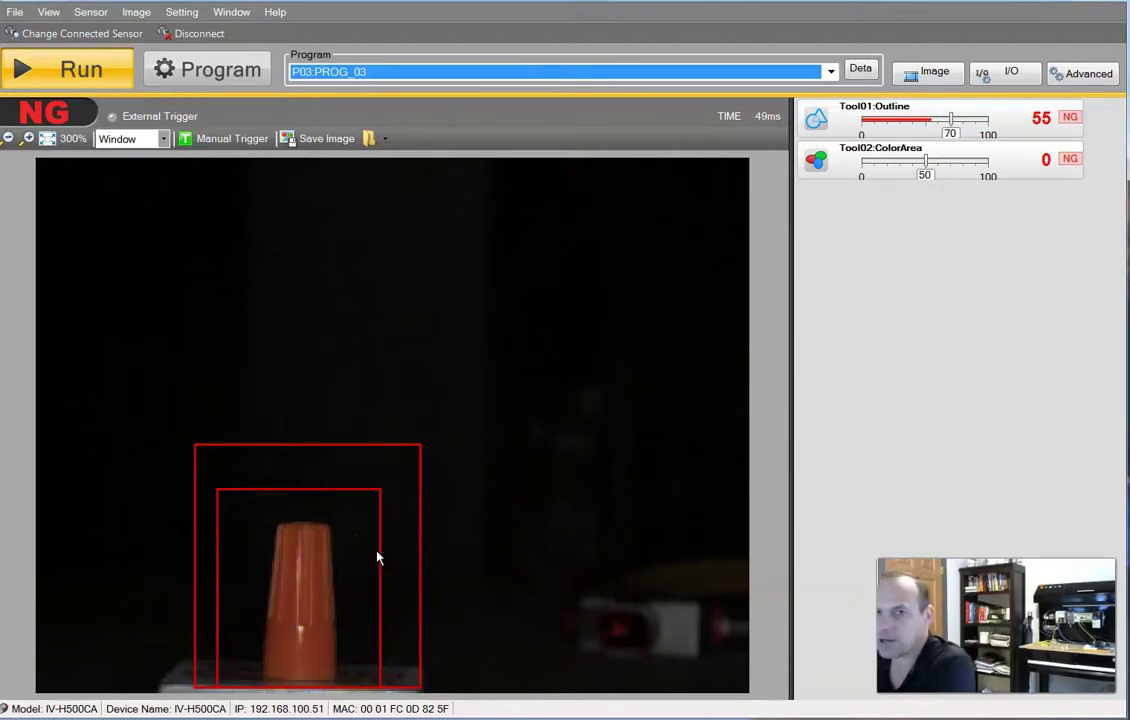
Check the Program list and keep P03:PROG_03 as the active program.
left_click(432, 70)
left_click(375, 90)
left_click(411, 68)
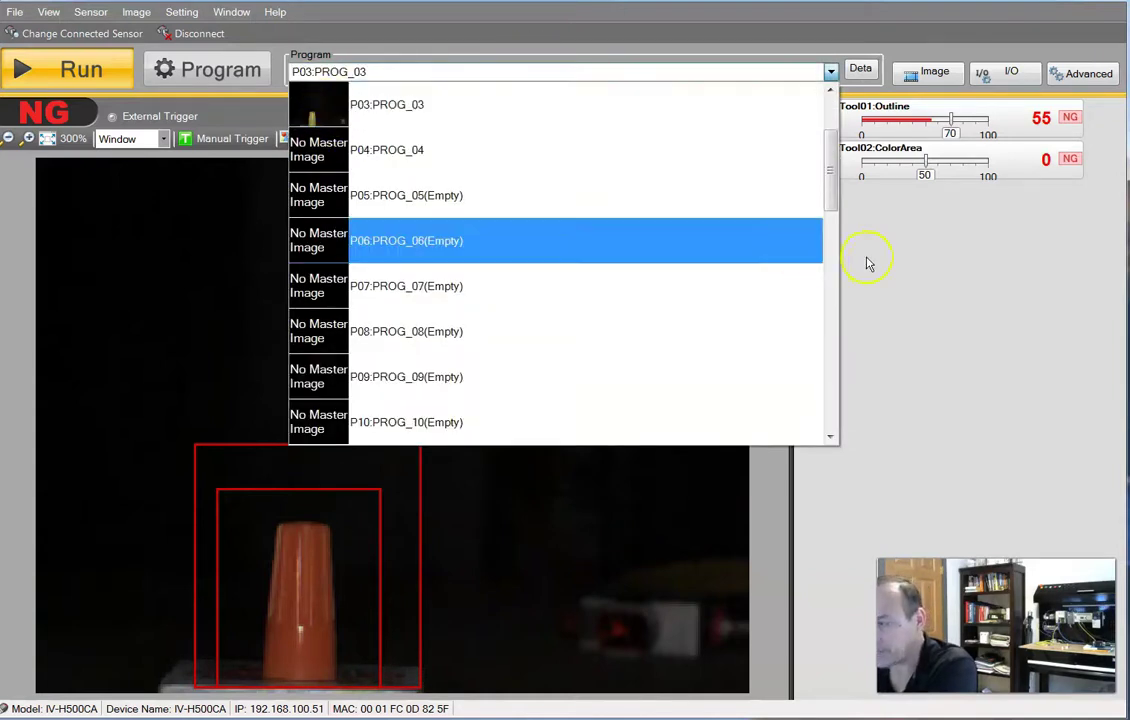
left_click(928, 311)
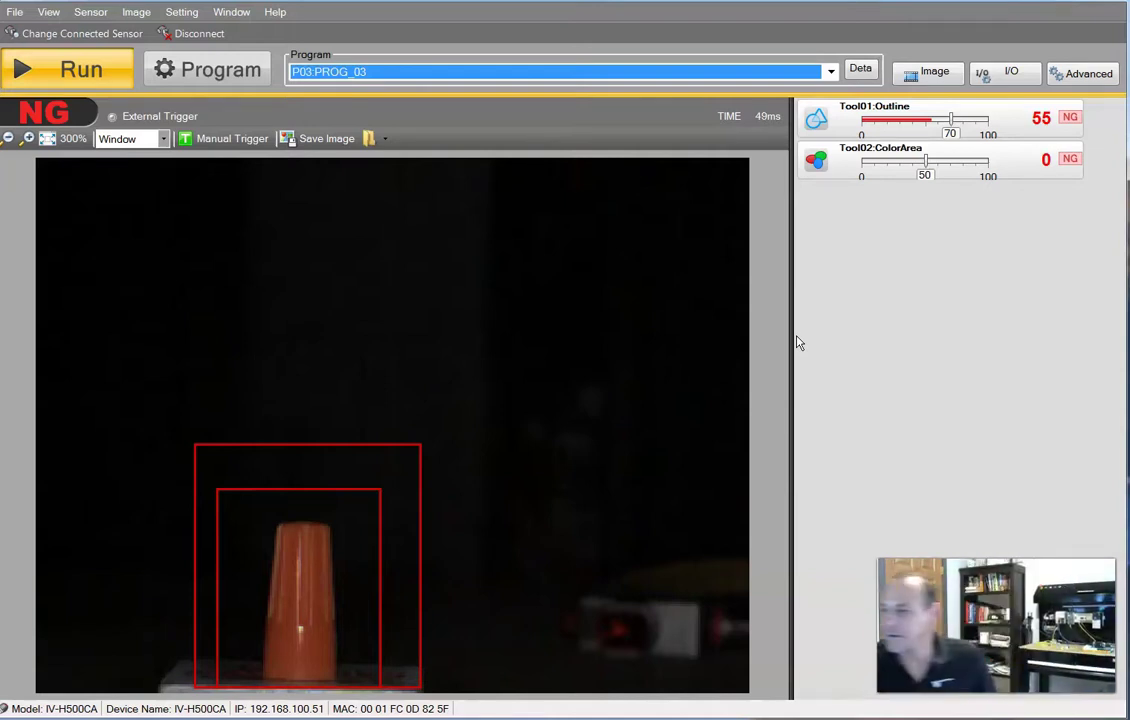
Trigger the blue wire nut, judged NG with Outline and ColorArea at 0, then recheck programs.
left_click(235, 138)
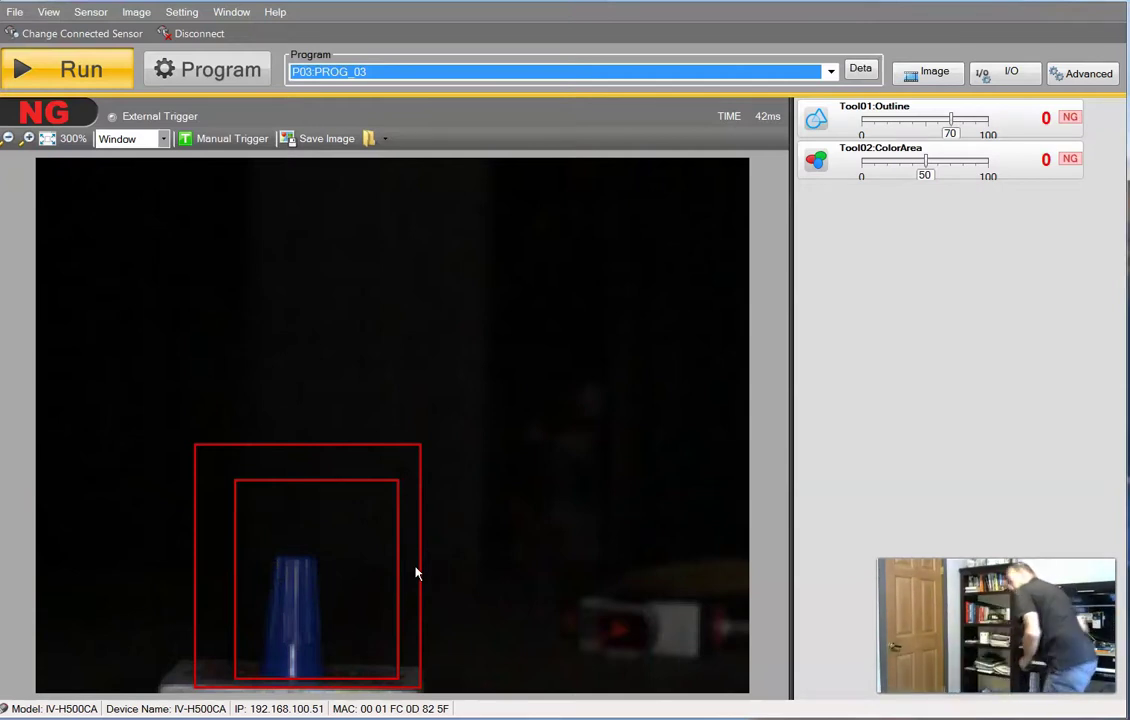
key("alt+Down")
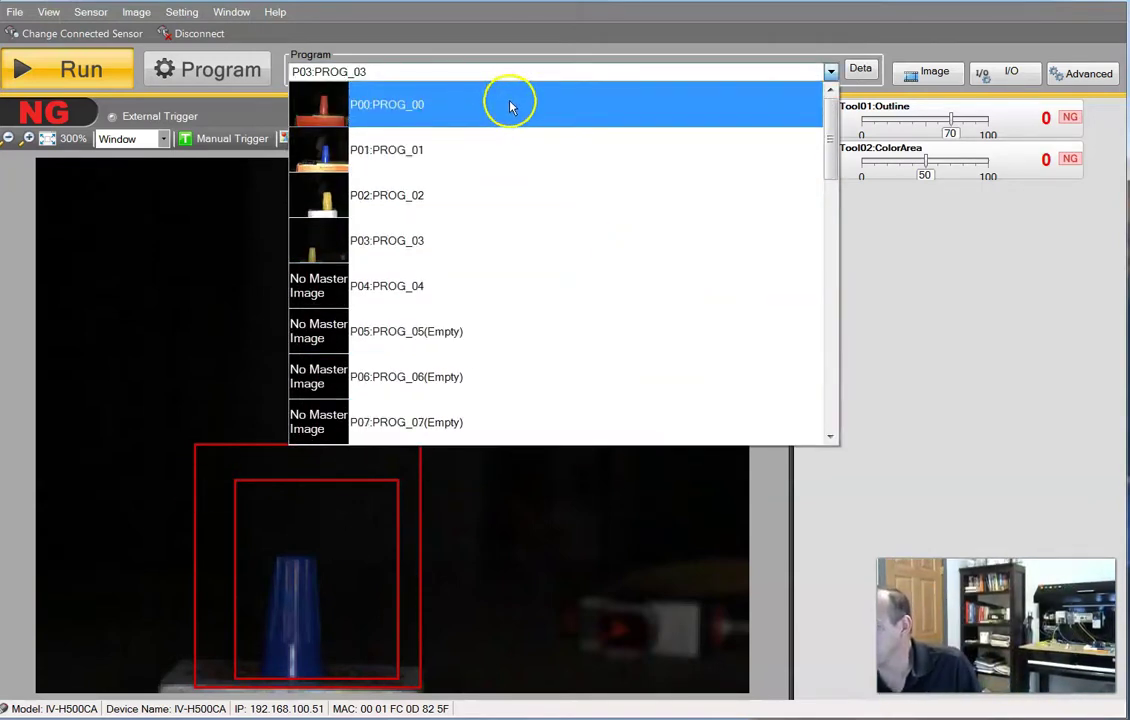
left_click(325, 252)
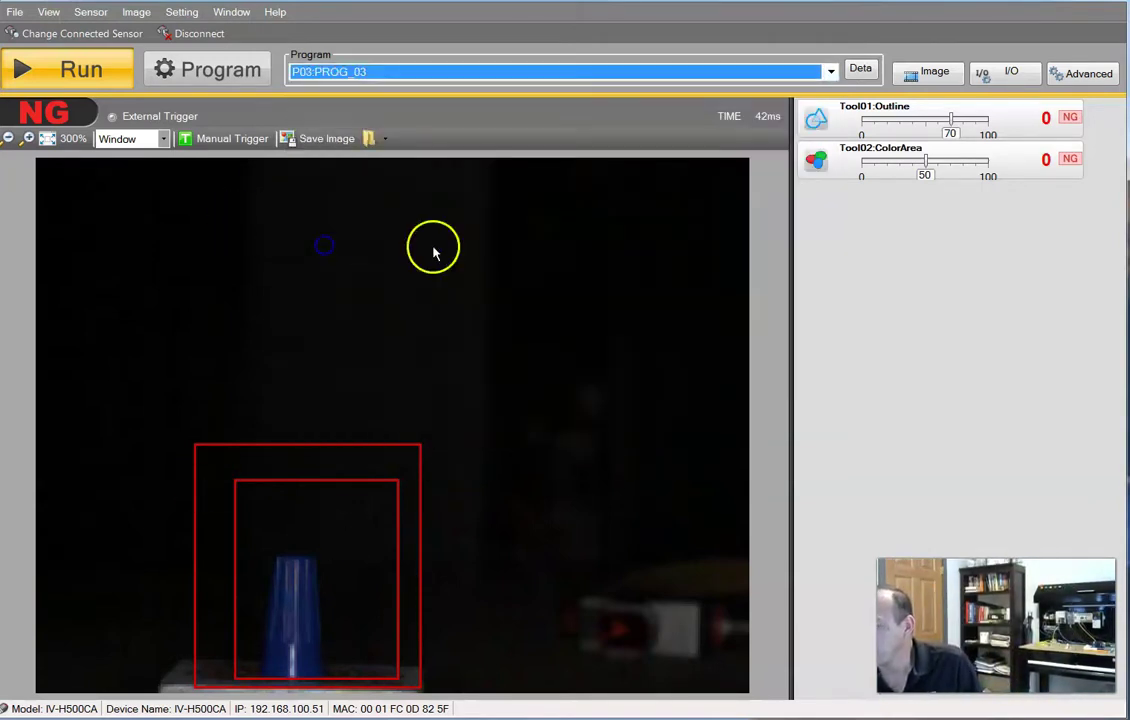
Try P02:PROG_02, cancel to keep P03:PROG_03, and rerun the inspection to an OK result.
left_click(507, 72)
scroll(370, 195, "up", 2)
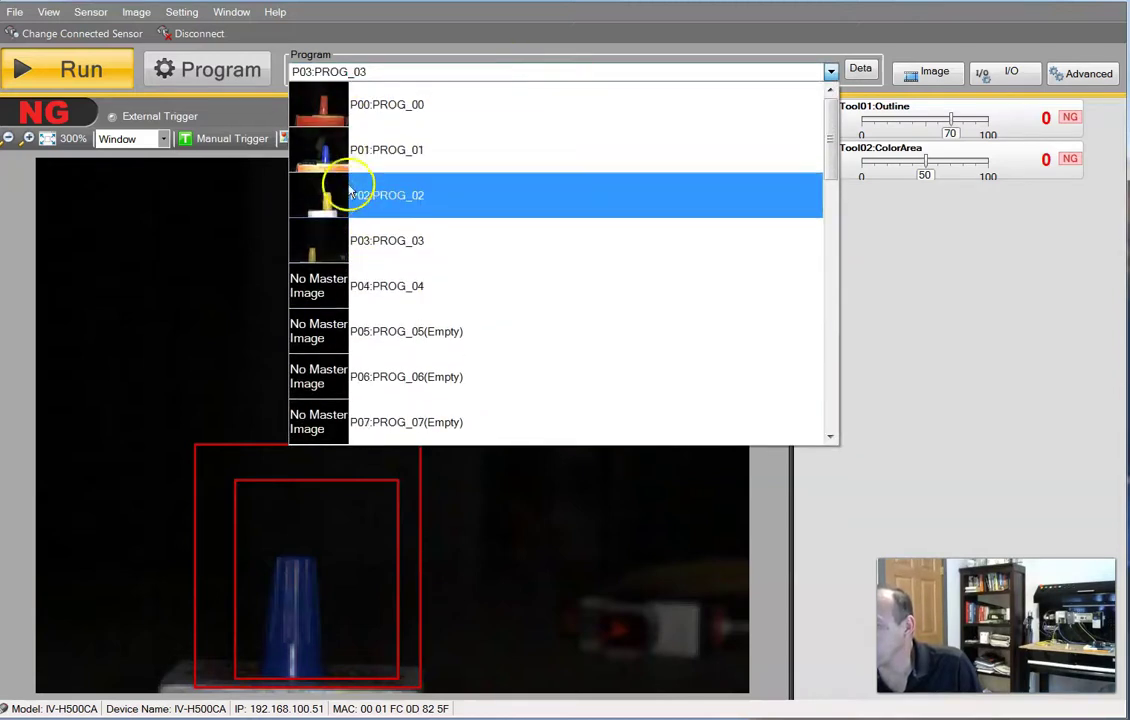
left_click(345, 190)
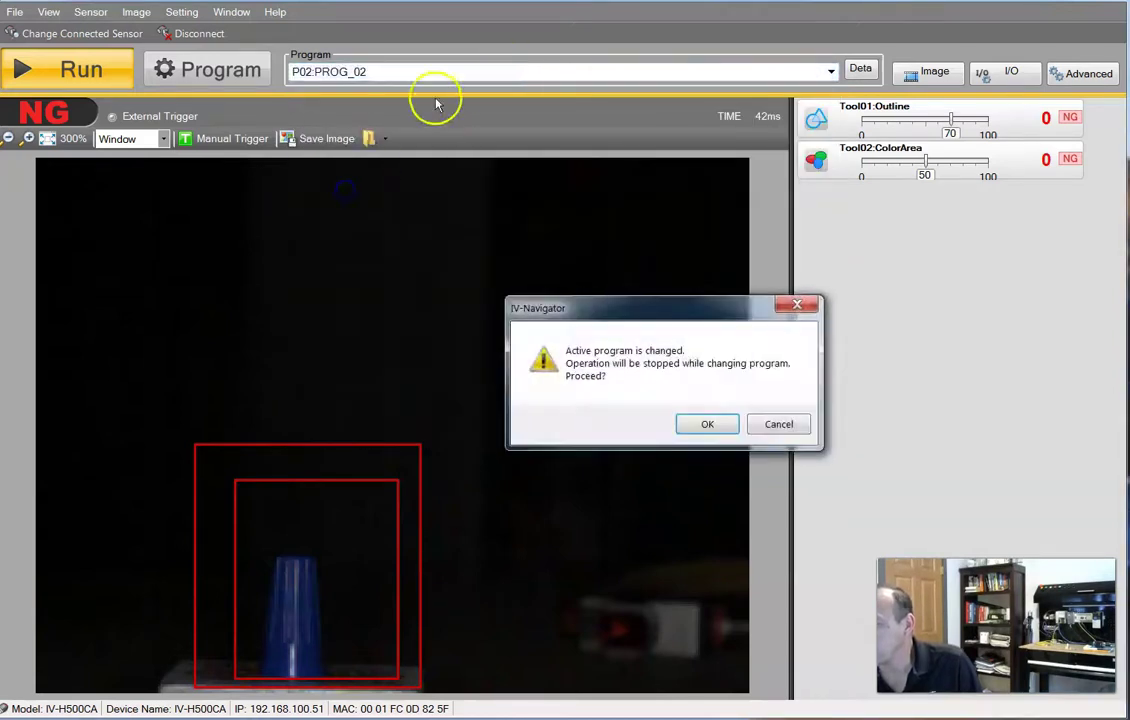
left_click(779, 424)
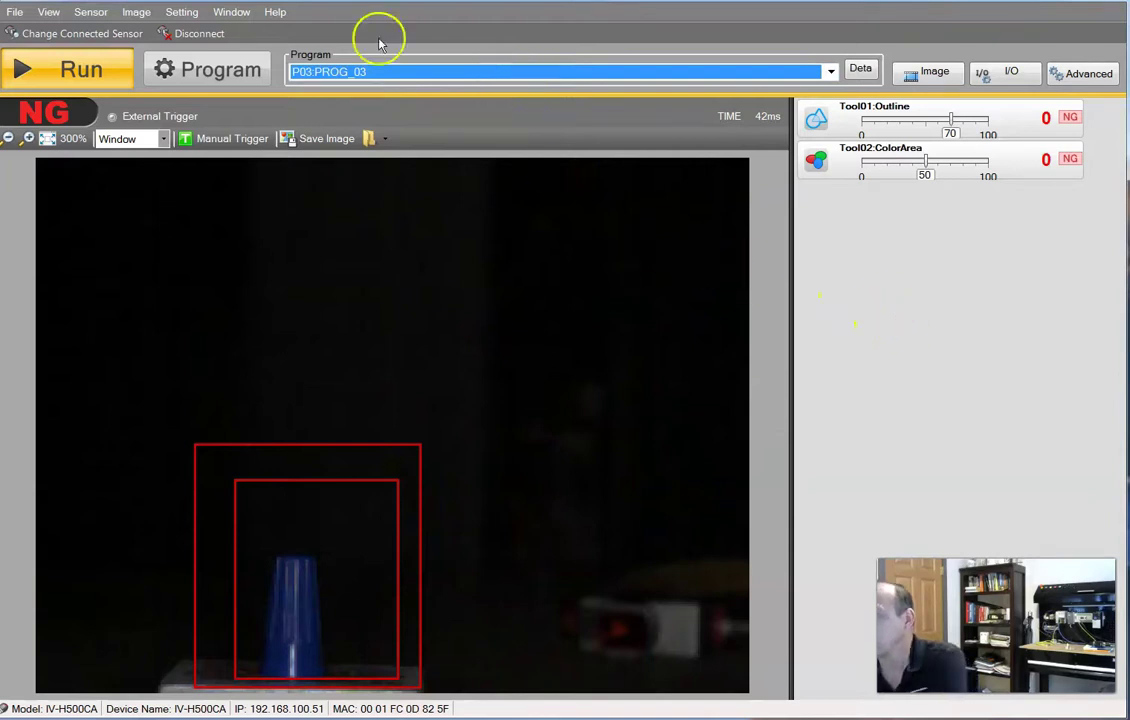
left_click(240, 139)
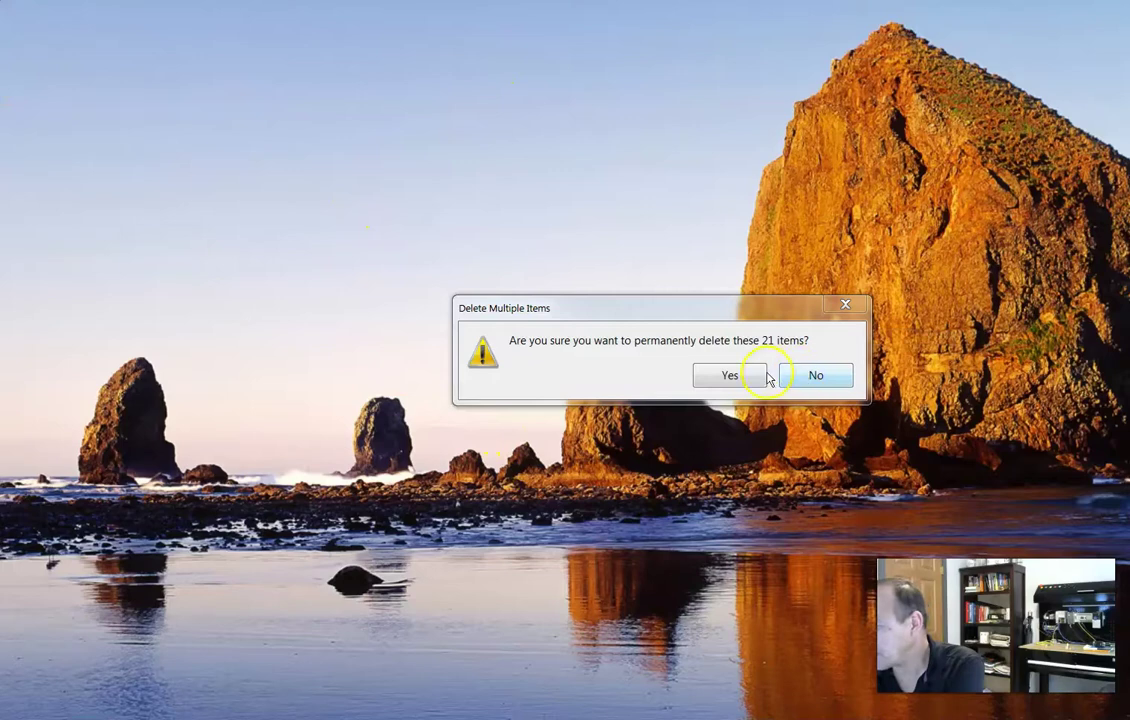
Dismiss the delete-21-items confirmation, then move Logix Designer to the top-left and widen it.
left_click(845, 307)
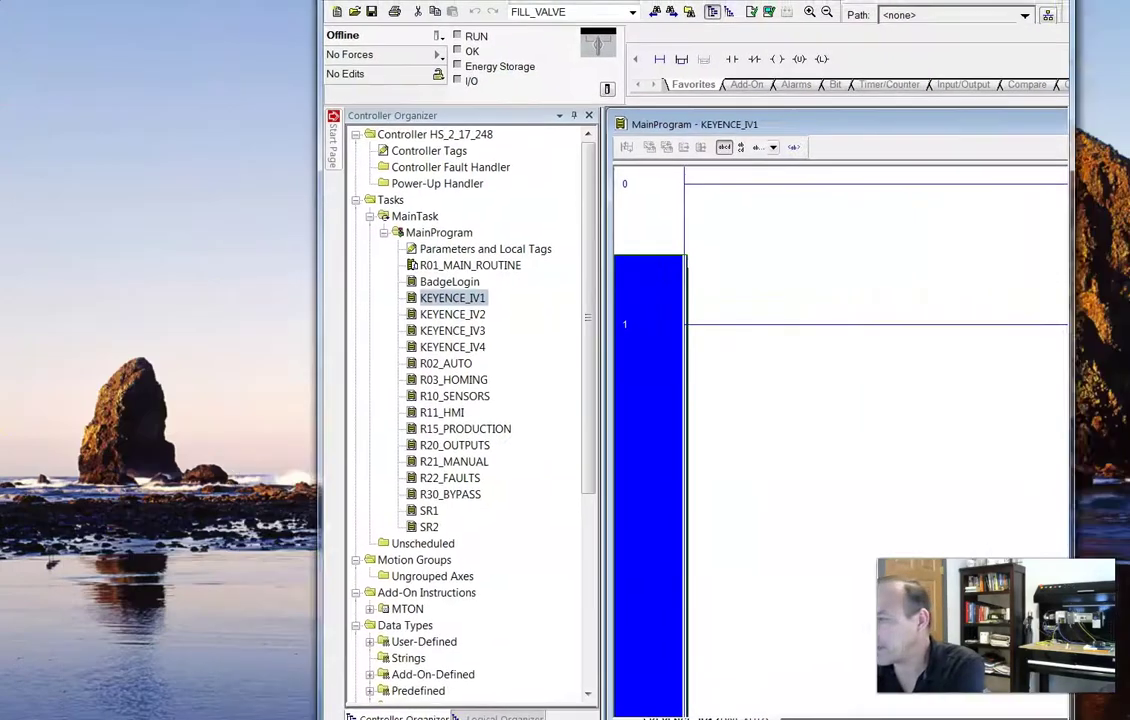
left_click_drag(624, 3, 393, 10)
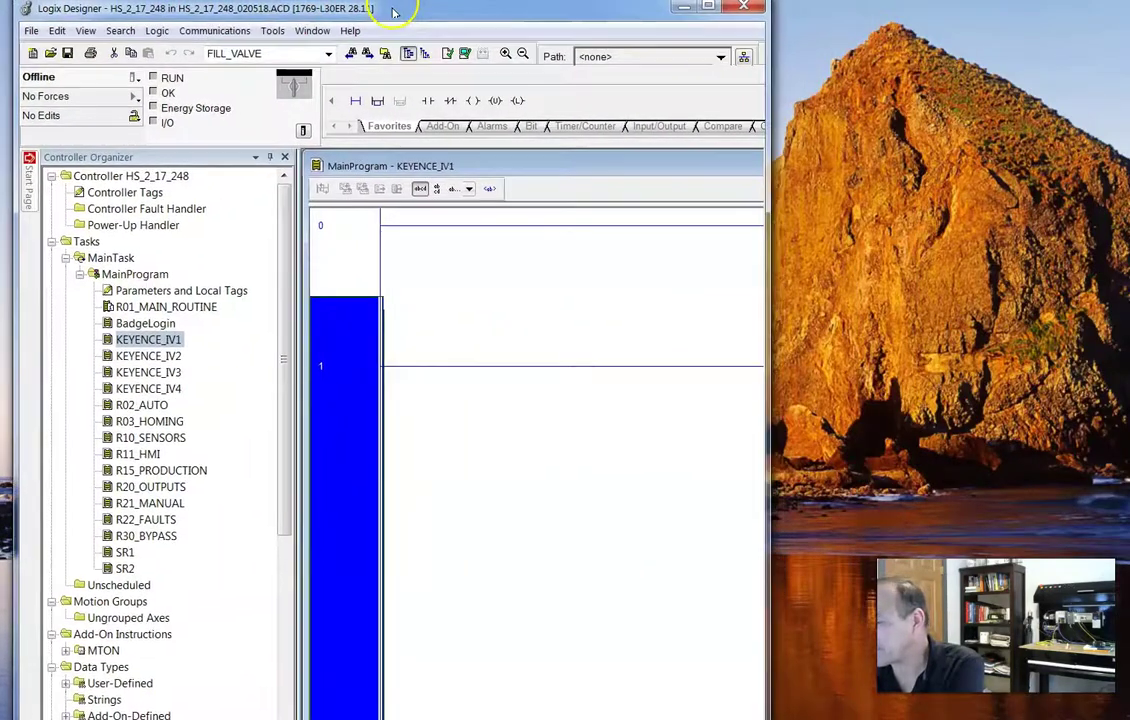
left_click_drag(769, 560, 1129, 560)
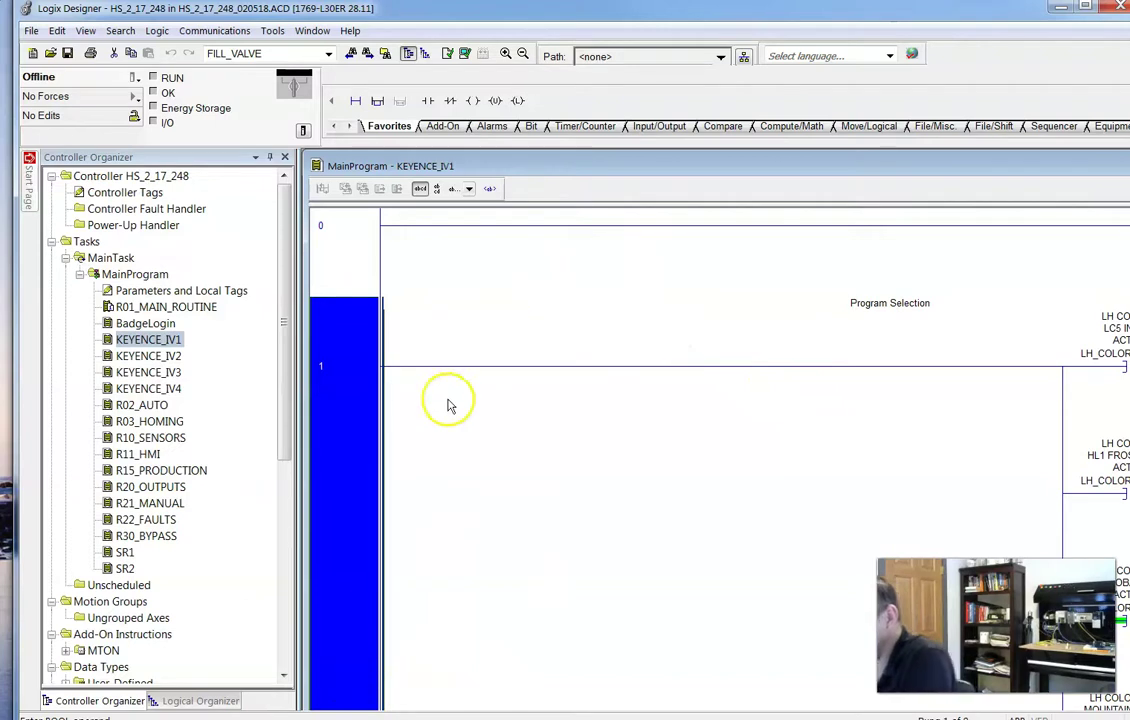
Open the KEYENCE_IV1 routine, select rung 1, and adjust the zoom to read the rungs.
left_click(148, 341)
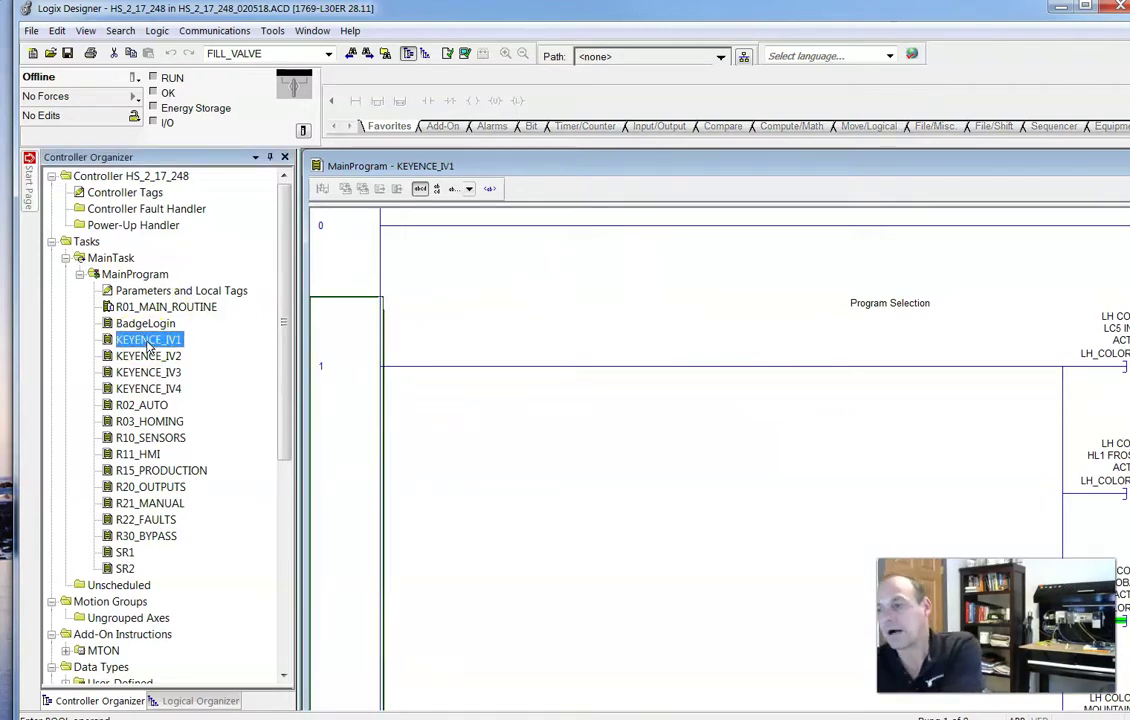
left_click(322, 368)
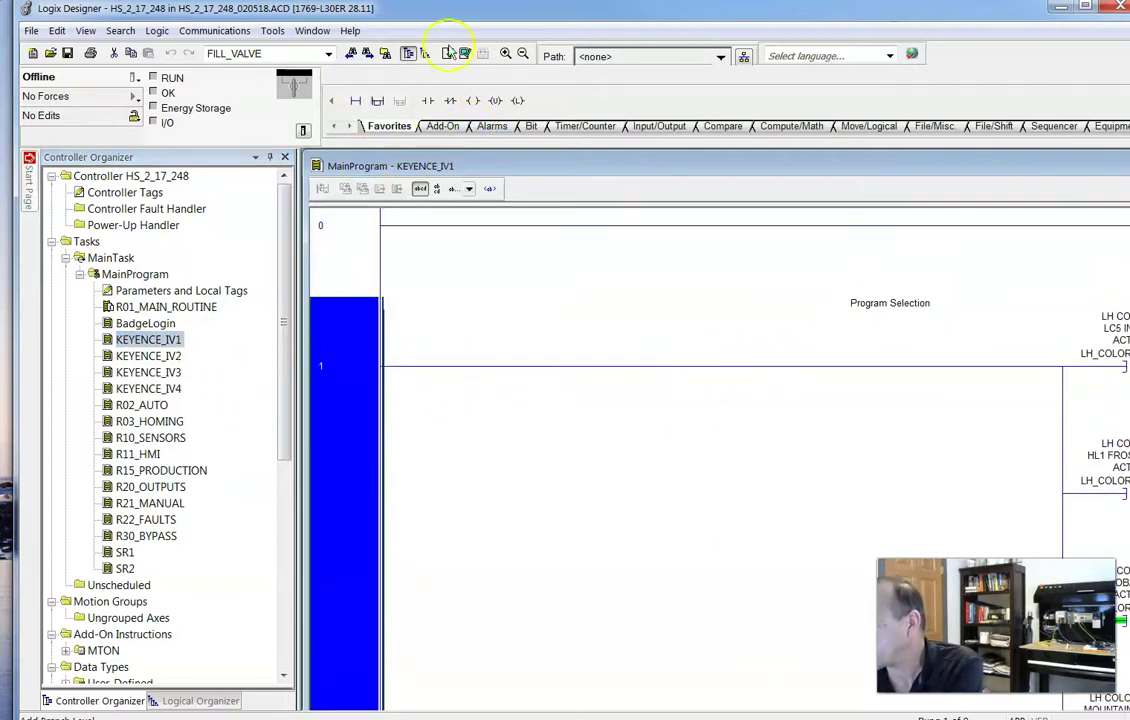
left_click(522, 54)
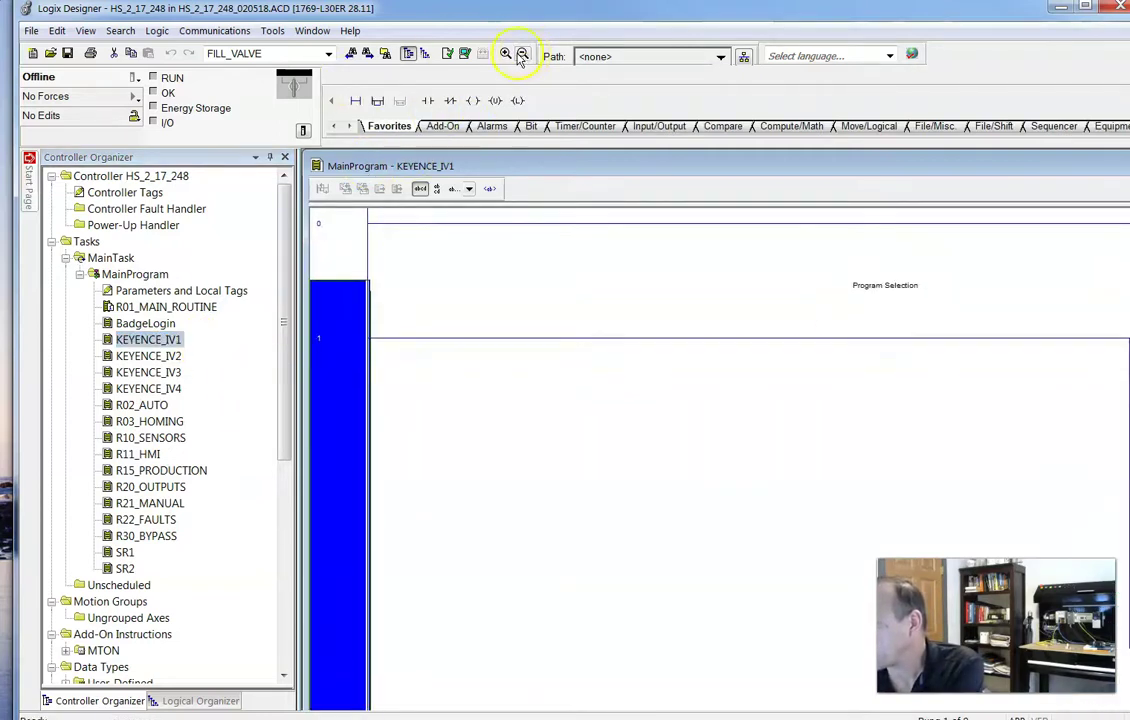
left_click(506, 54)
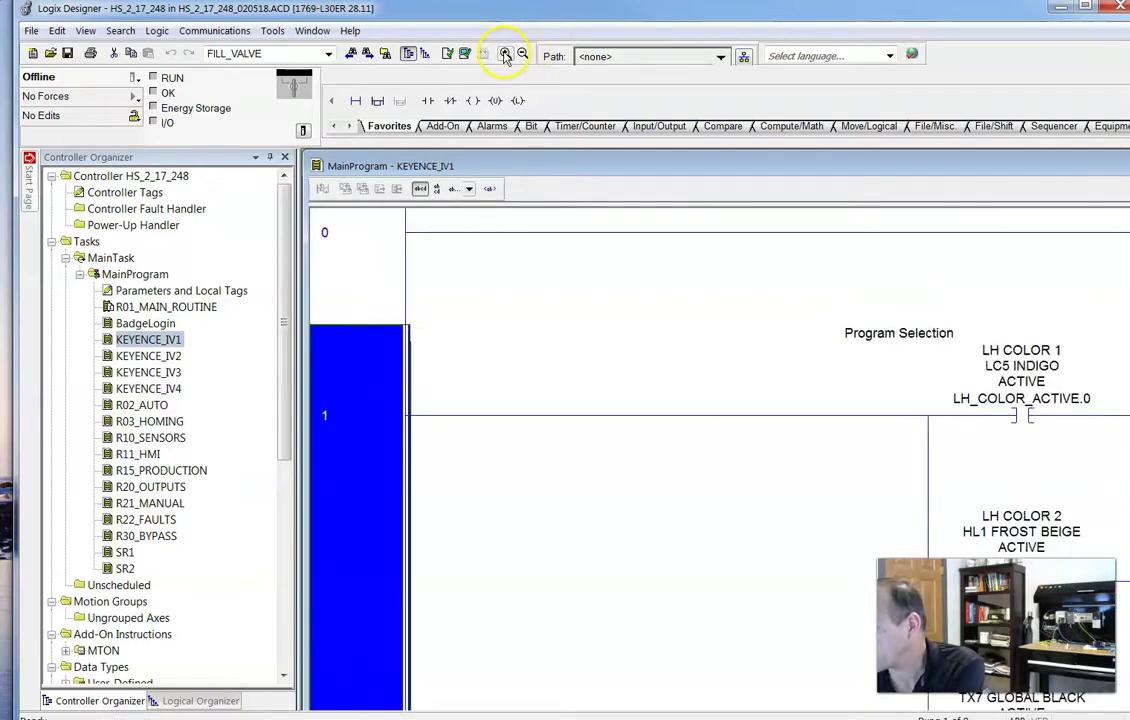
scroll(757, 298, "down", 5)
scroll(764, 323, "up", 2)
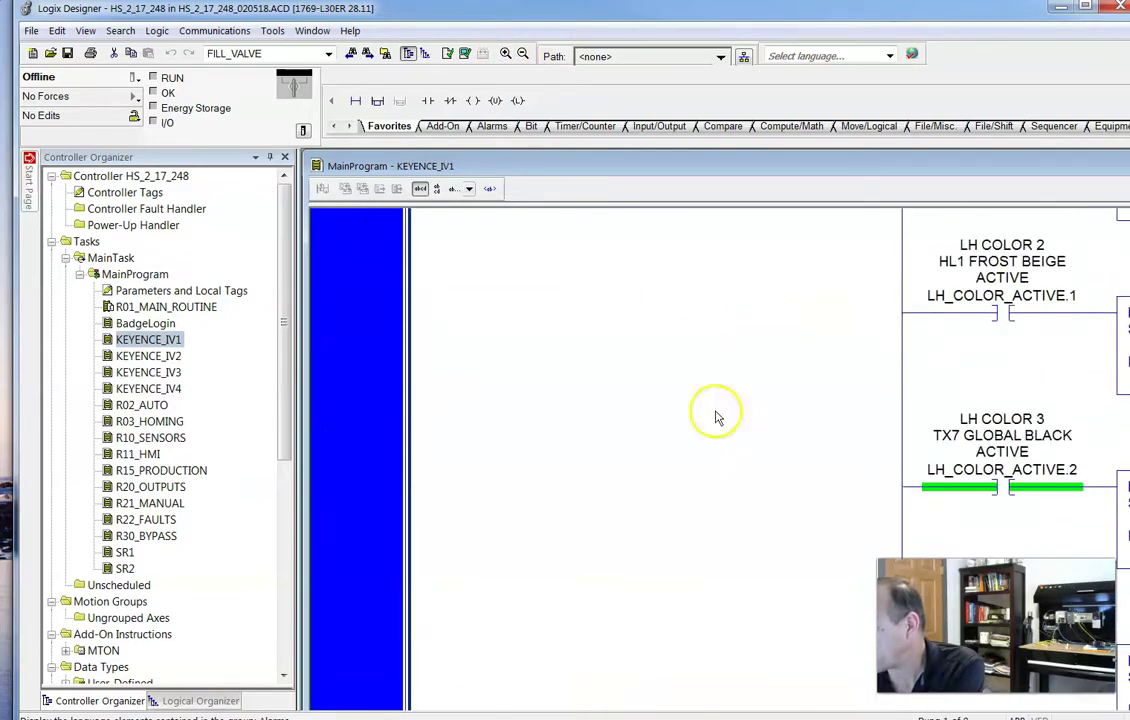
Auto-hide the Controller Organizer and scroll through the first KEYENCE_IV1 rungs.
left_click(285, 157)
scroll(920, 415, "up", 3)
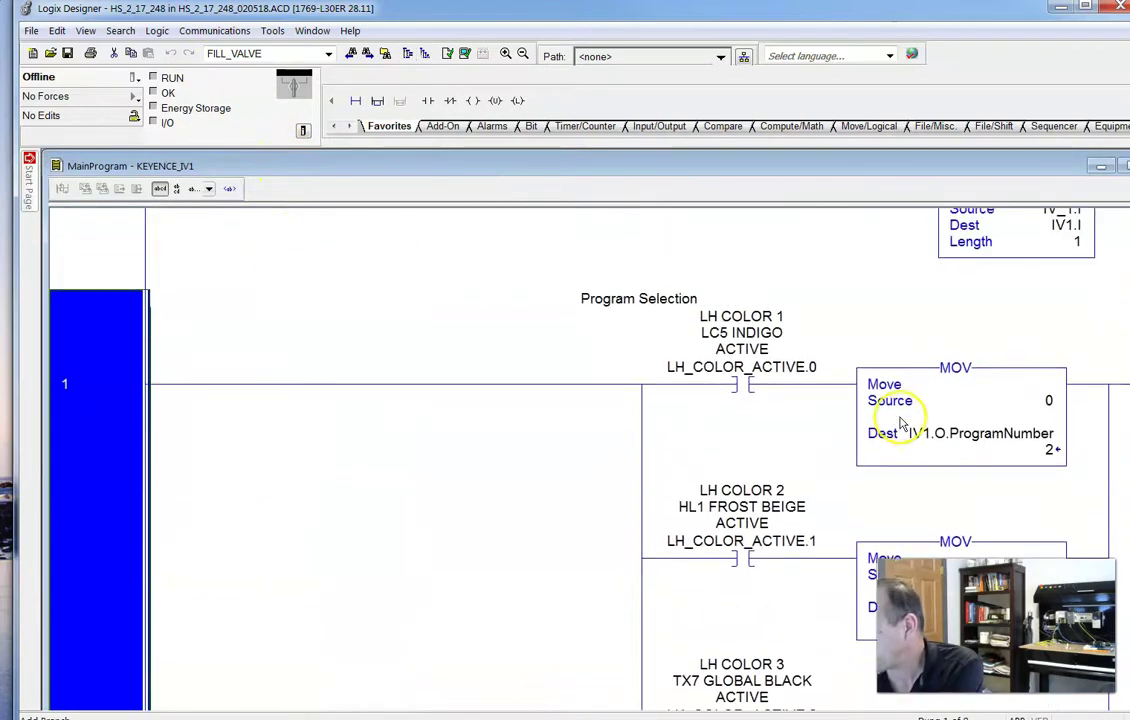
scroll(731, 383, "down", 3)
scroll(739, 383, "up", 4)
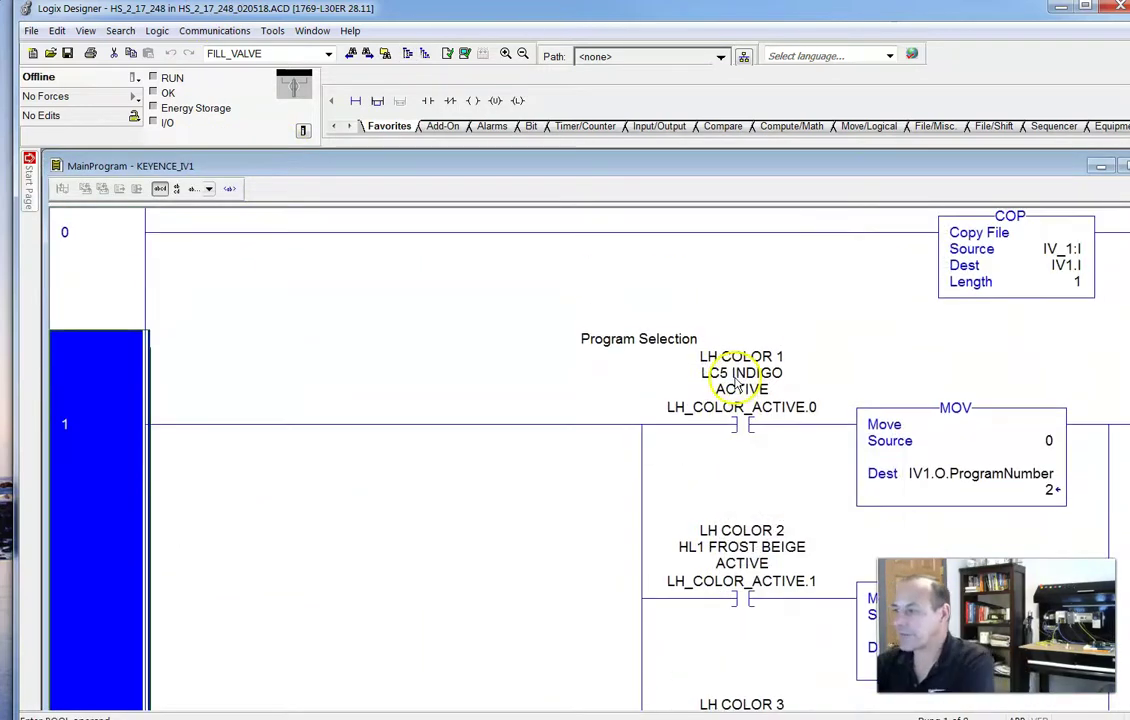
scroll(749, 300, "down", 10)
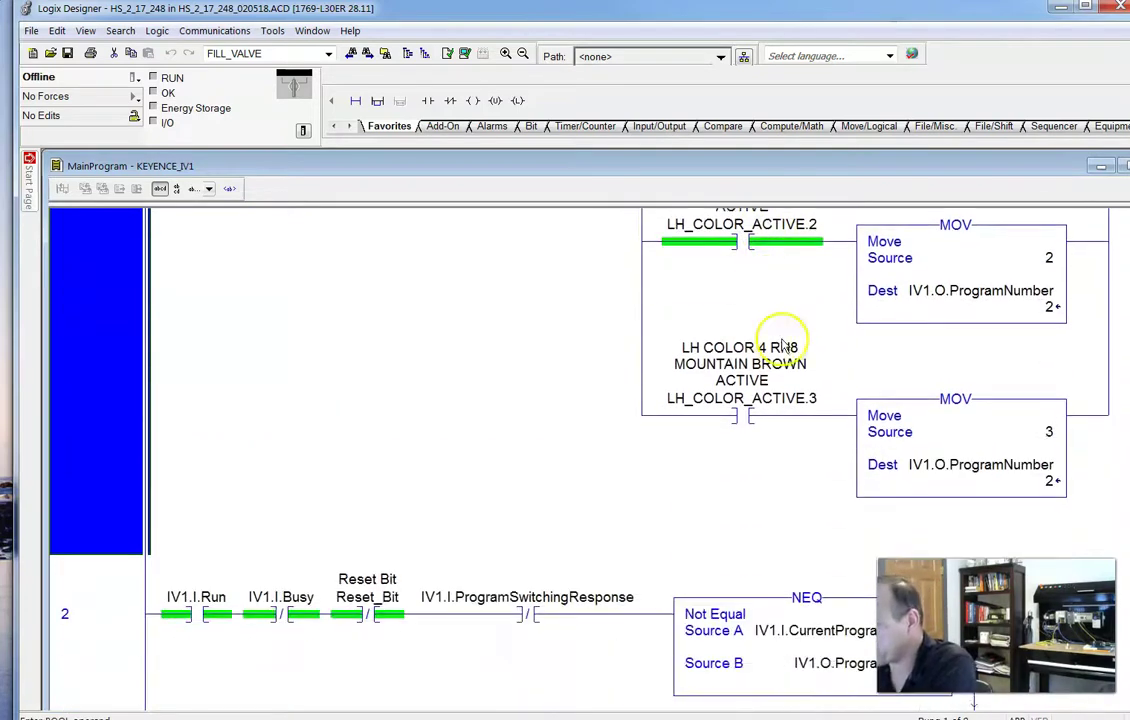
scroll(945, 396, "up", 10)
scroll(1011, 383, "down", 1)
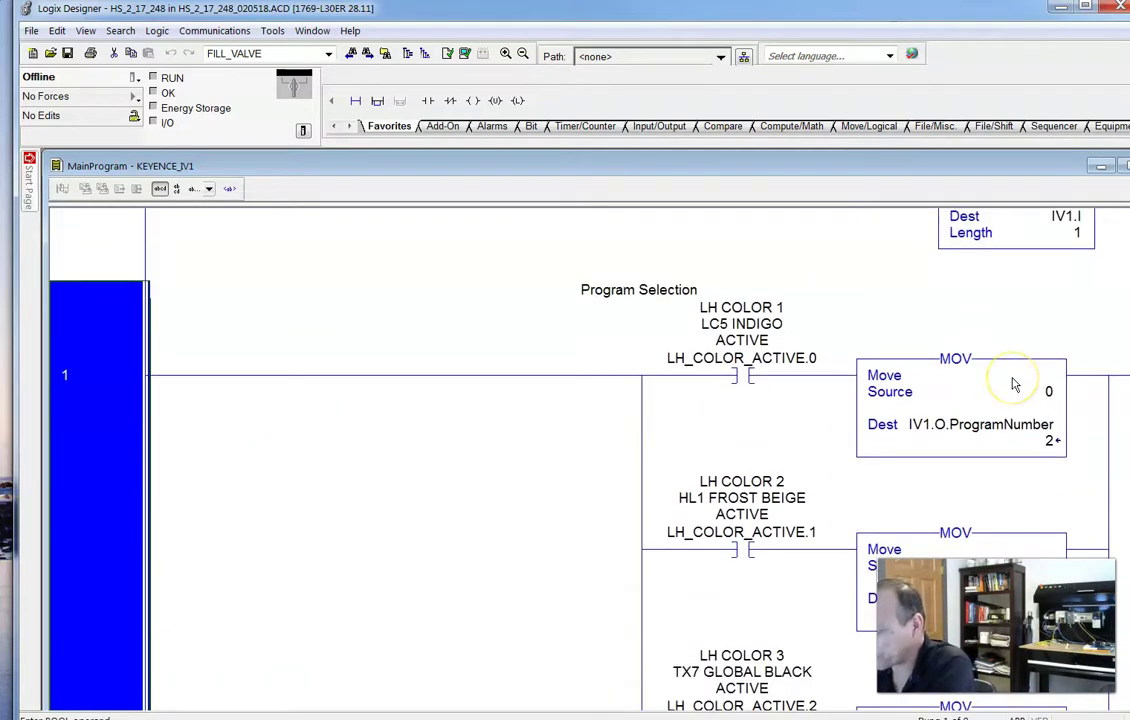
scroll(1013, 385, "down", 2)
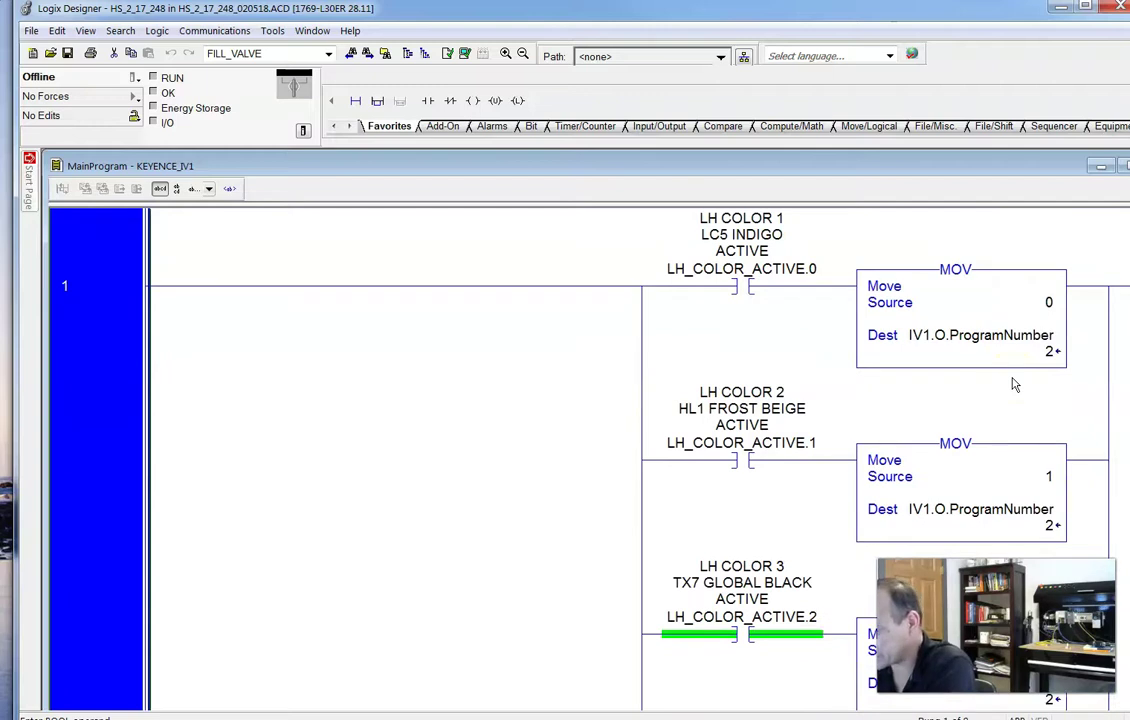
scroll(1005, 376, "down", 6)
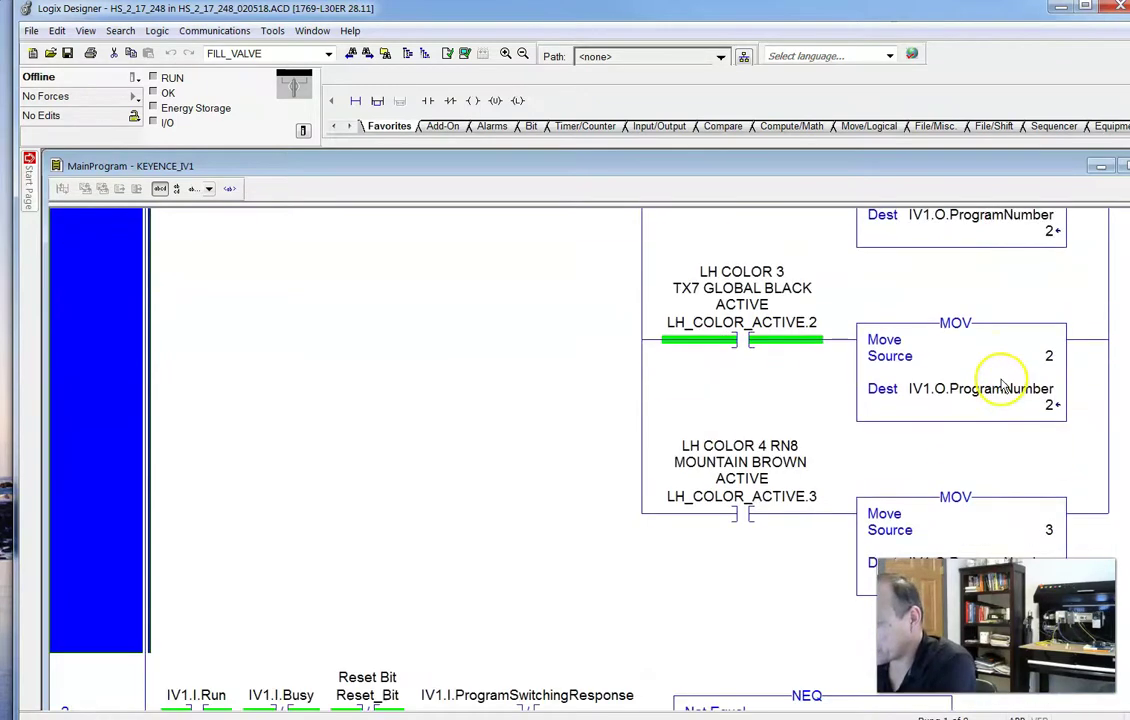
Scroll down to rung 7, the COP copying IV1.O to IV_1:O with length 1.
scroll(1005, 380, "up", 6)
scroll(1004, 386, "down", 7)
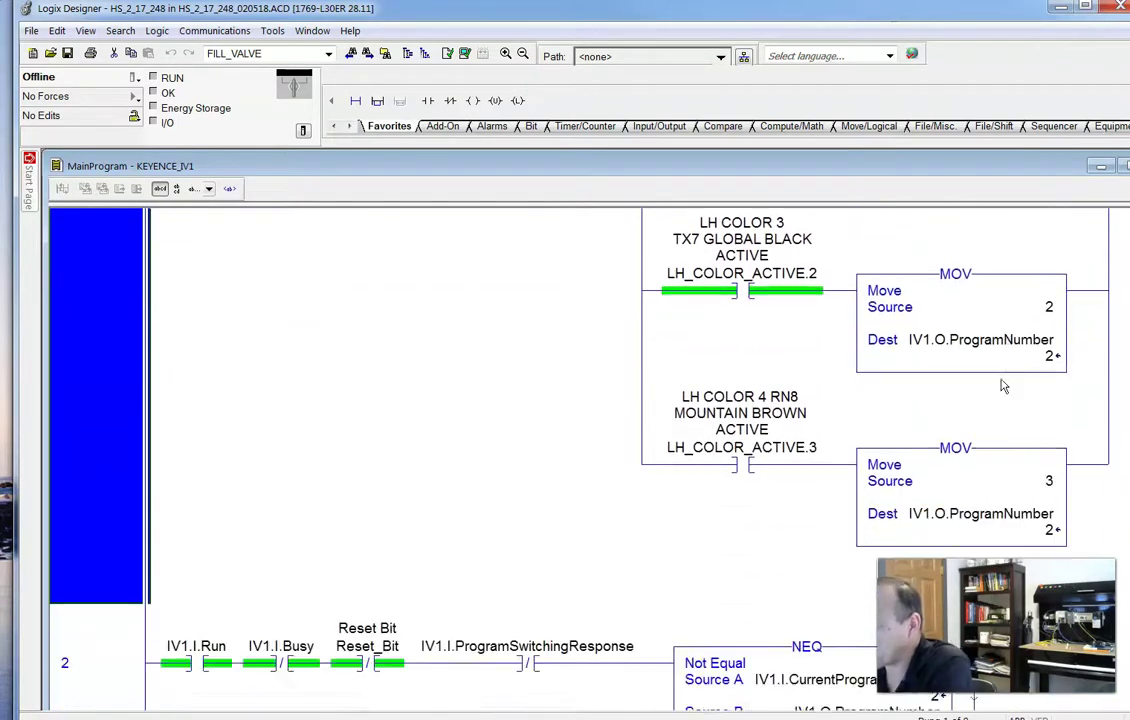
scroll(1004, 386, "up", 6)
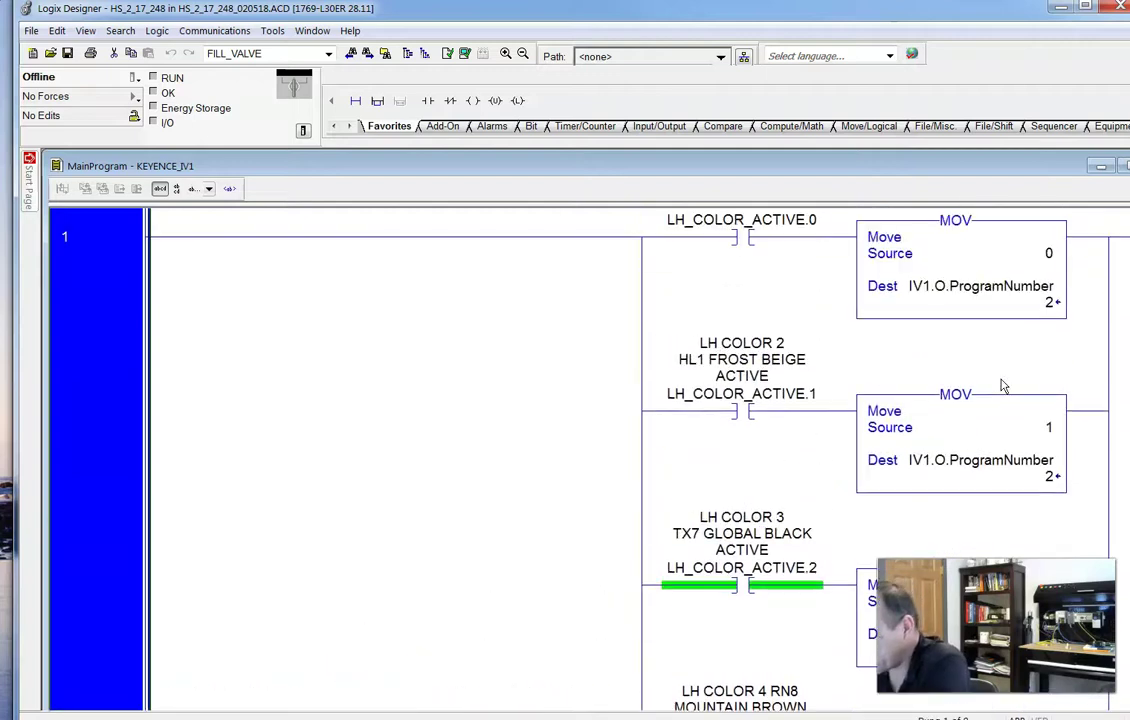
scroll(1004, 386, "down", 8)
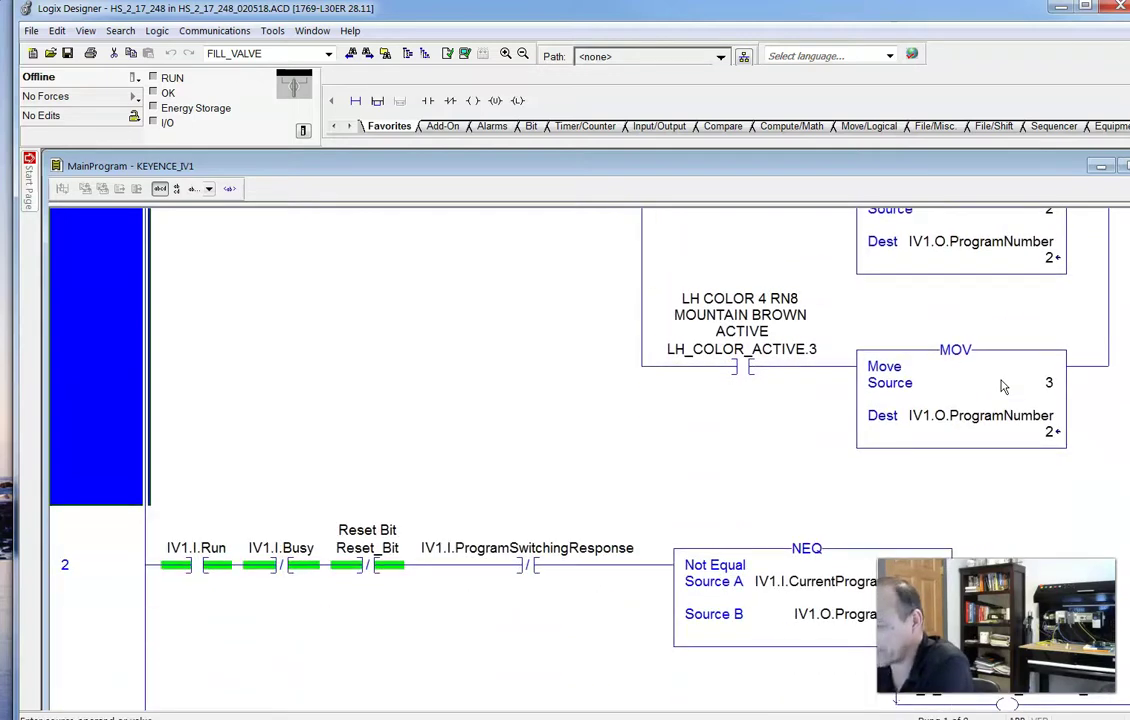
scroll(620, 335, "down", 6)
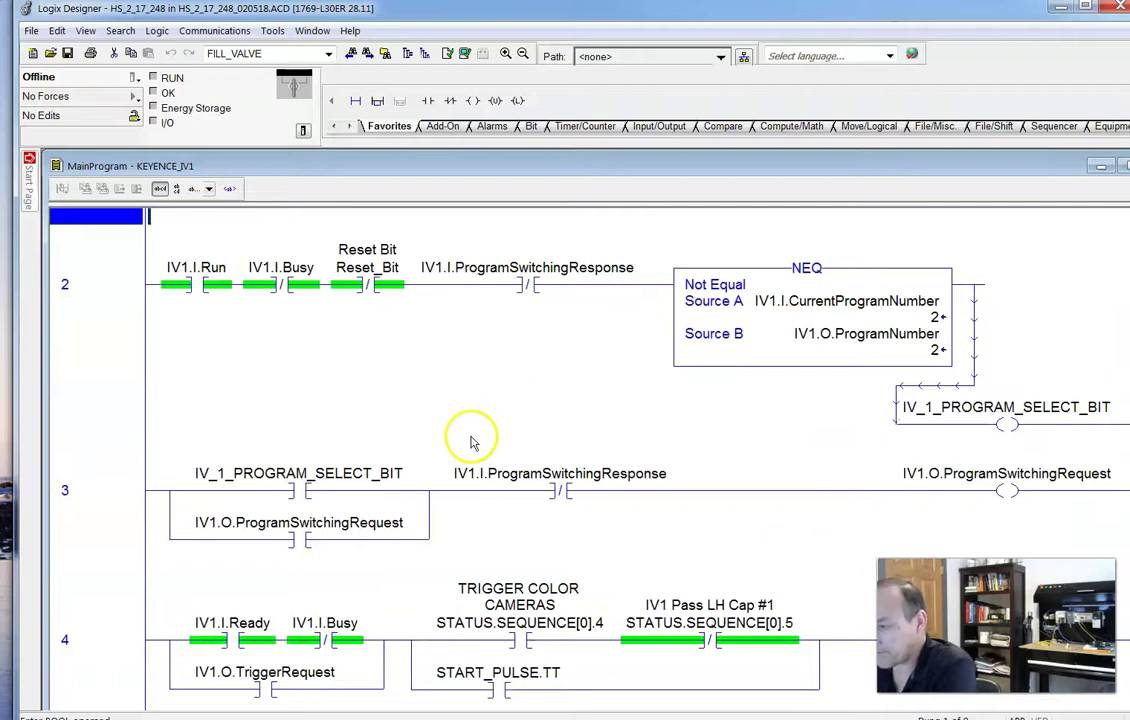
scroll(473, 442, "down", 13)
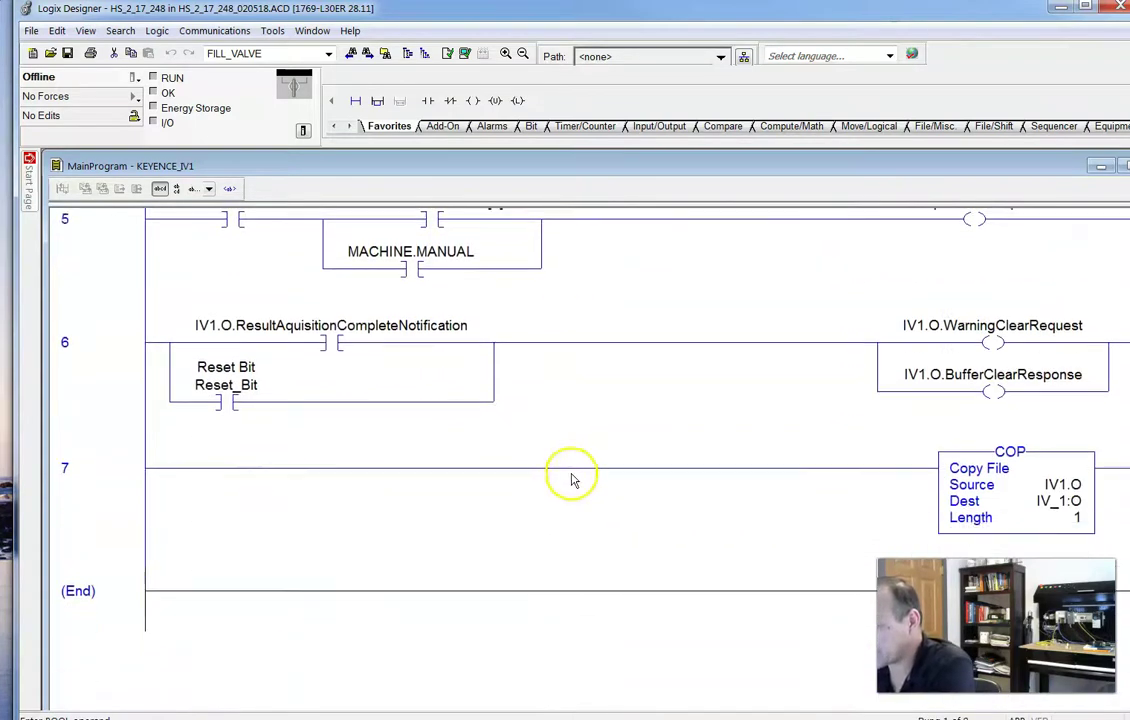
scroll(573, 481, "down", 1)
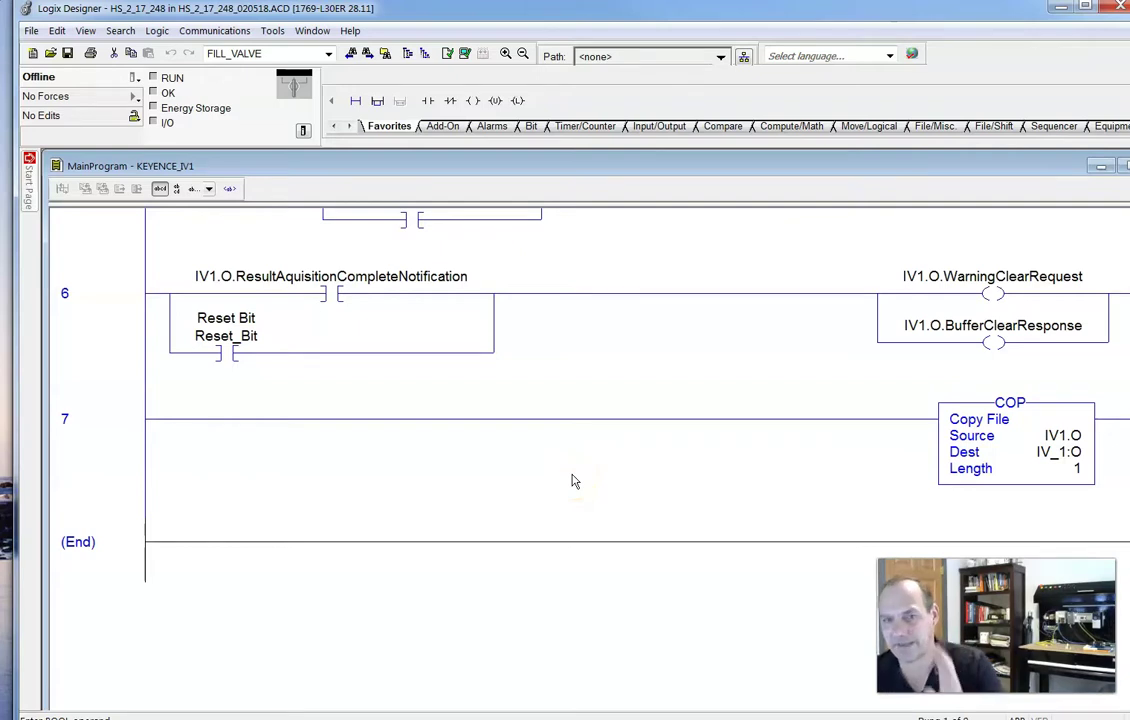
scroll(573, 481, "down", 4)
scroll(573, 481, "up", 2)
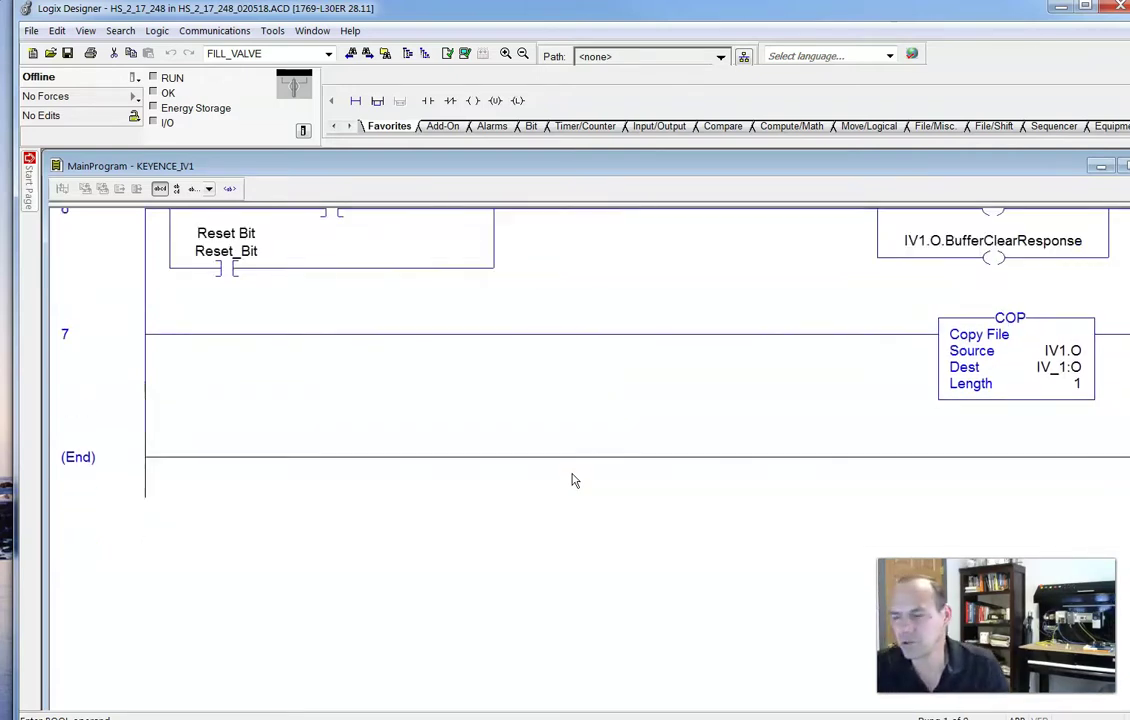
scroll(573, 481, "down", 2)
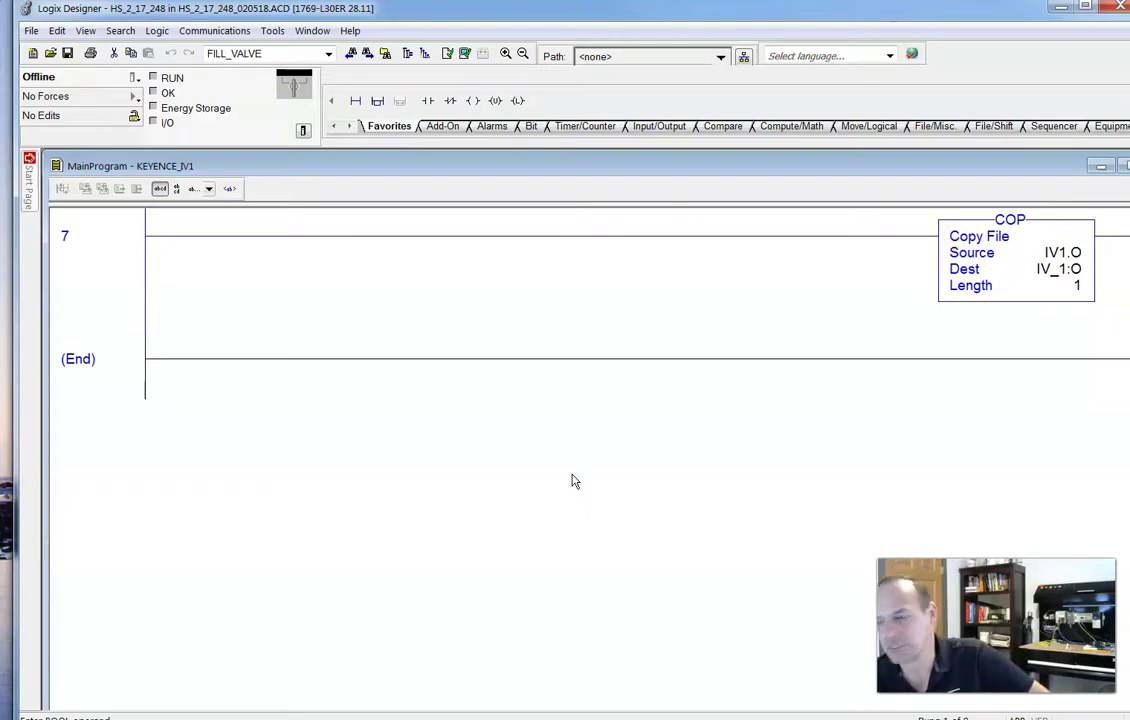
Scroll to the top of KEYENCE_IV1, close the Start Page, and redock the Controller Organizer via View.
scroll(512, 459, "up", 10)
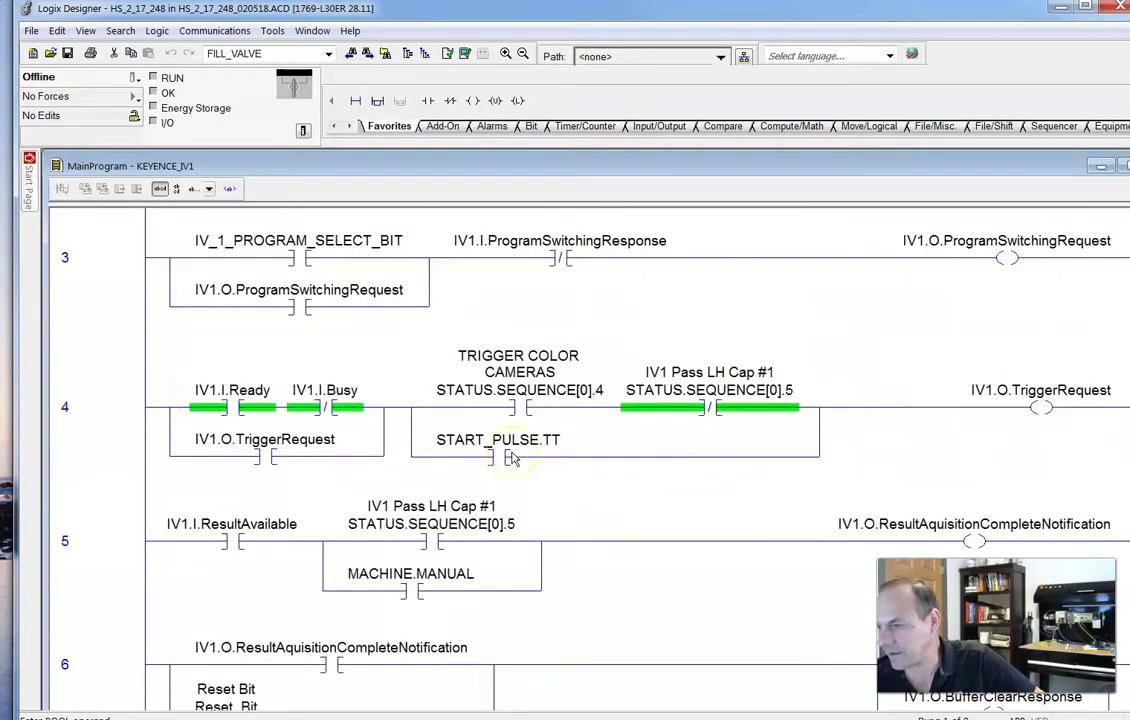
scroll(512, 459, "down", 5)
scroll(512, 459, "up", 12)
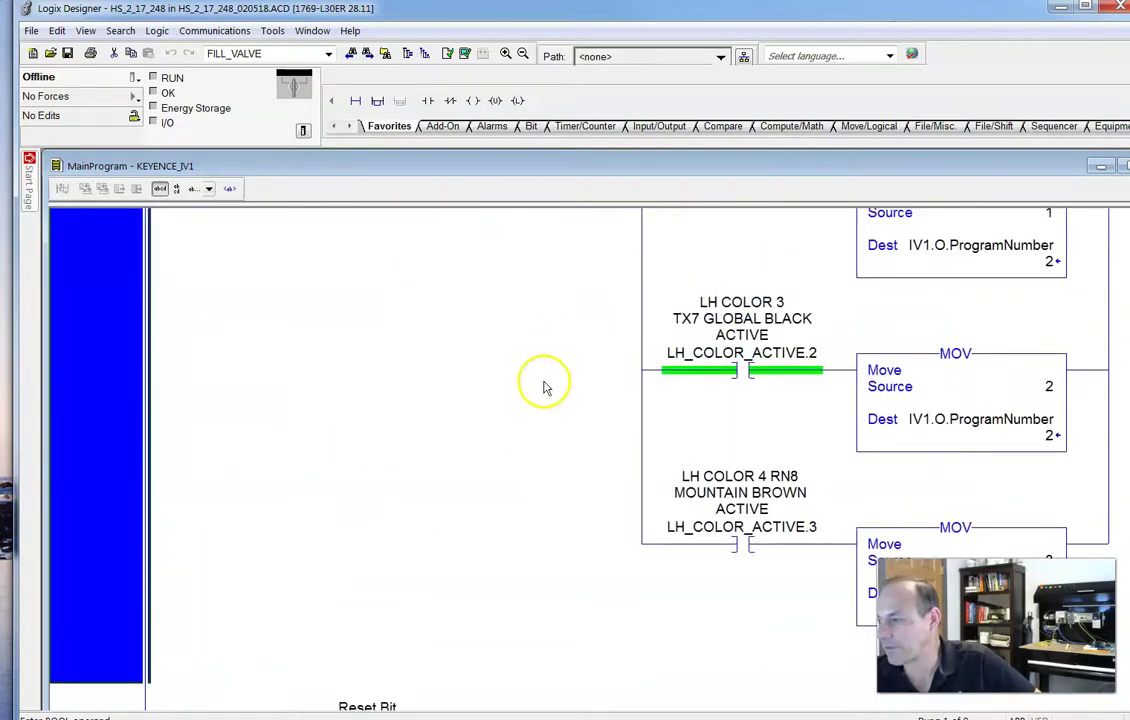
scroll(545, 388, "up", 4)
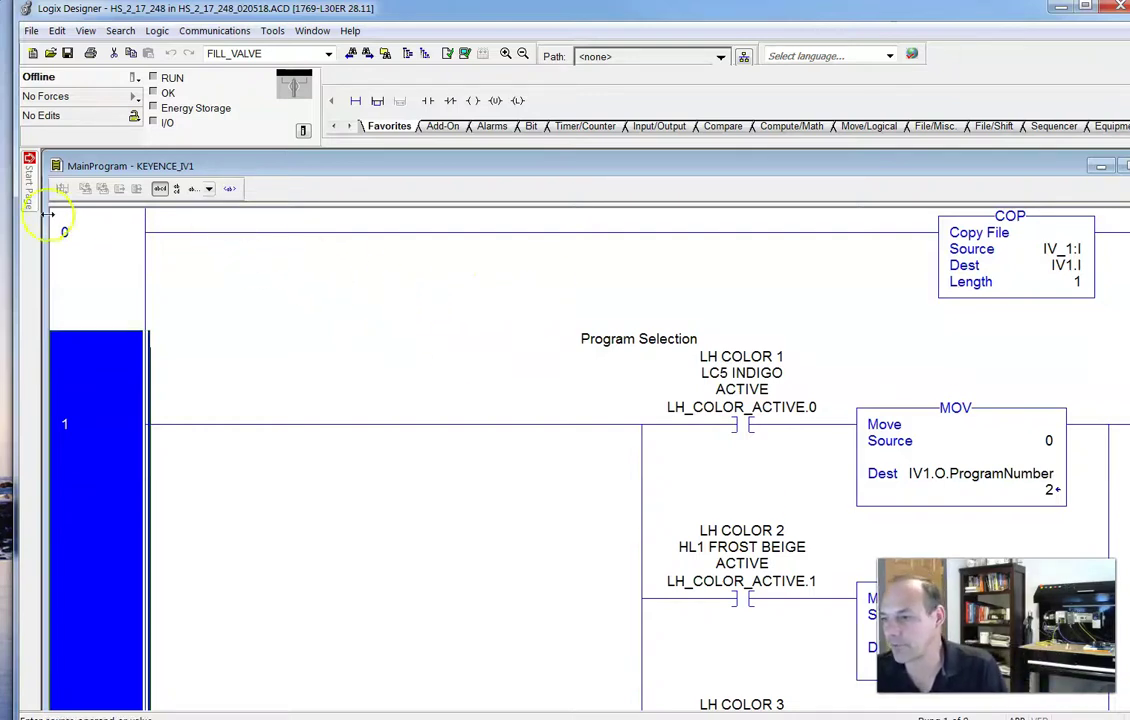
left_click(31, 186)
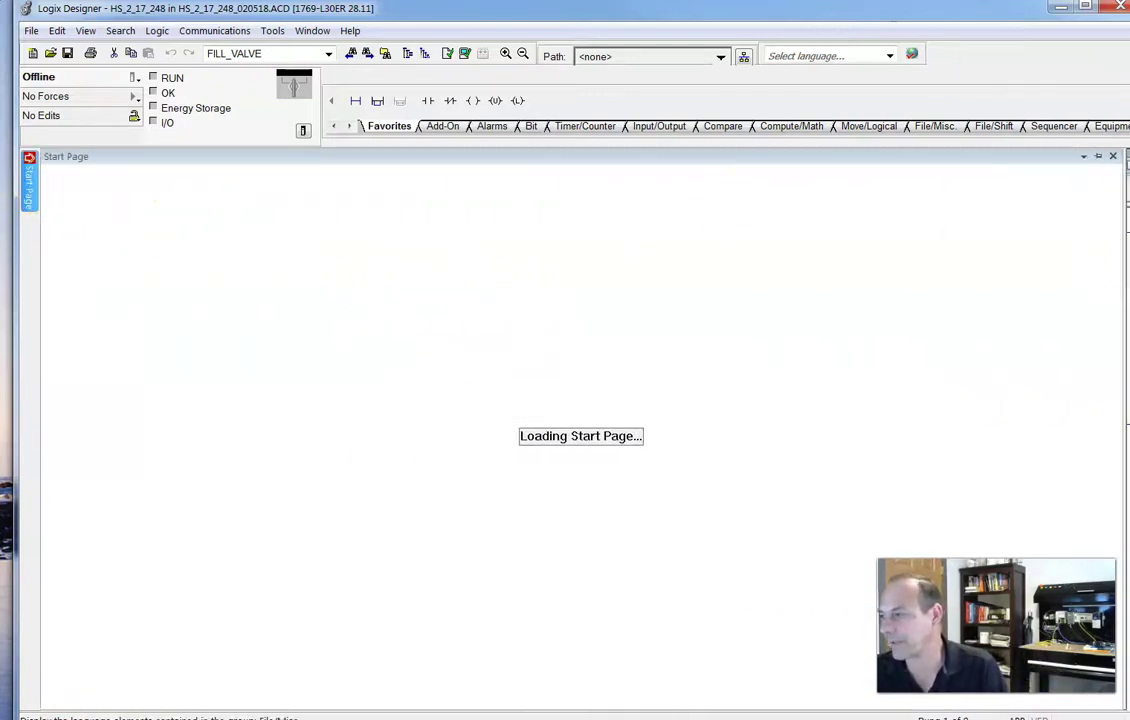
left_click(1098, 156)
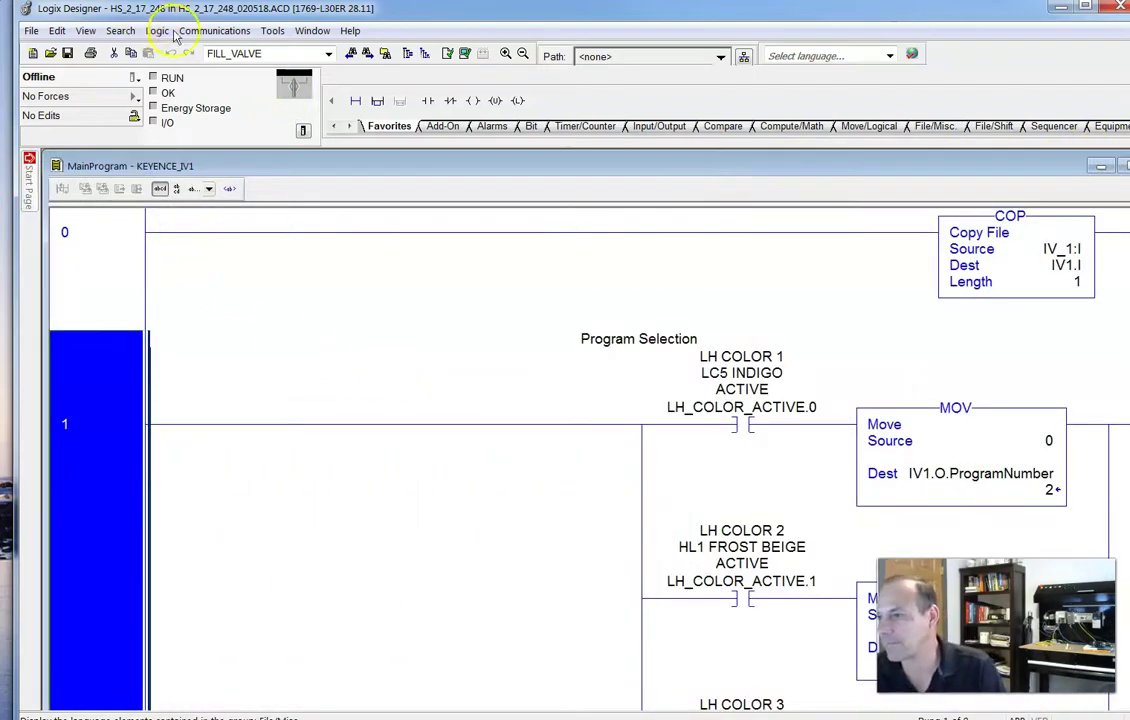
left_click(99, 31)
left_click(140, 122)
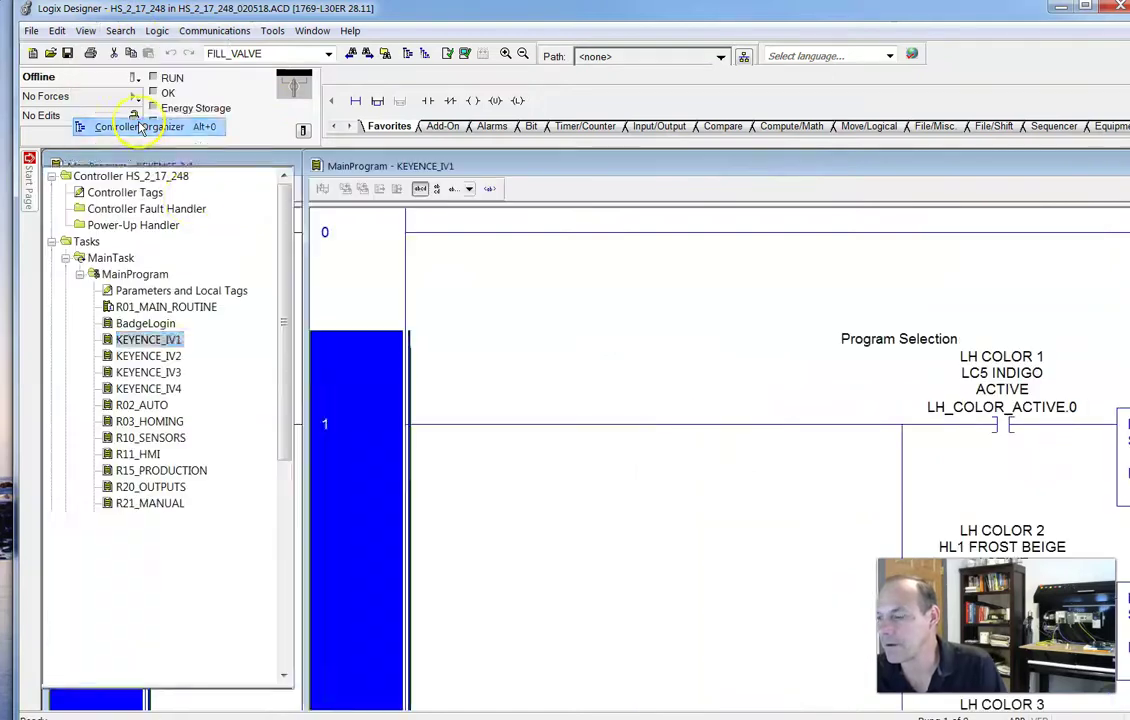